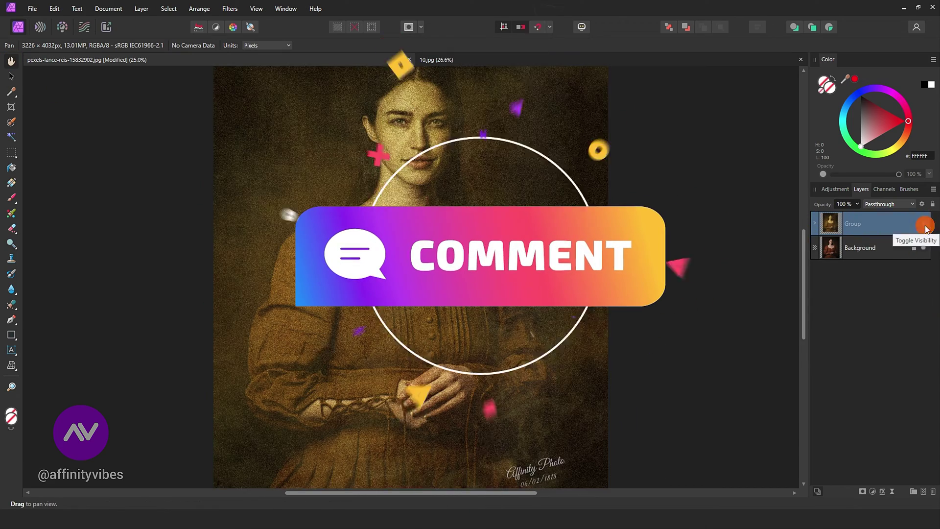
{"action": "right_click", "coordinate": [805, 233]}
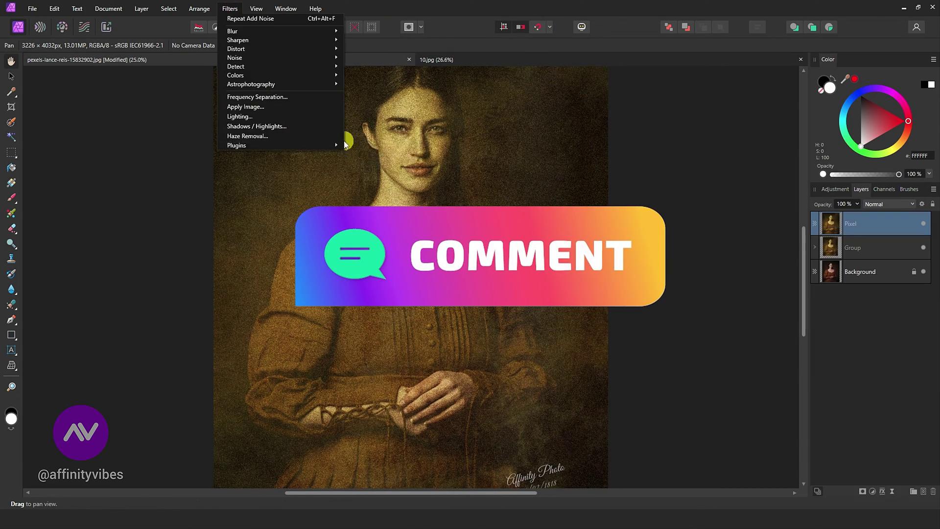
{"action": "left_click", "coordinate": [447, 156]}
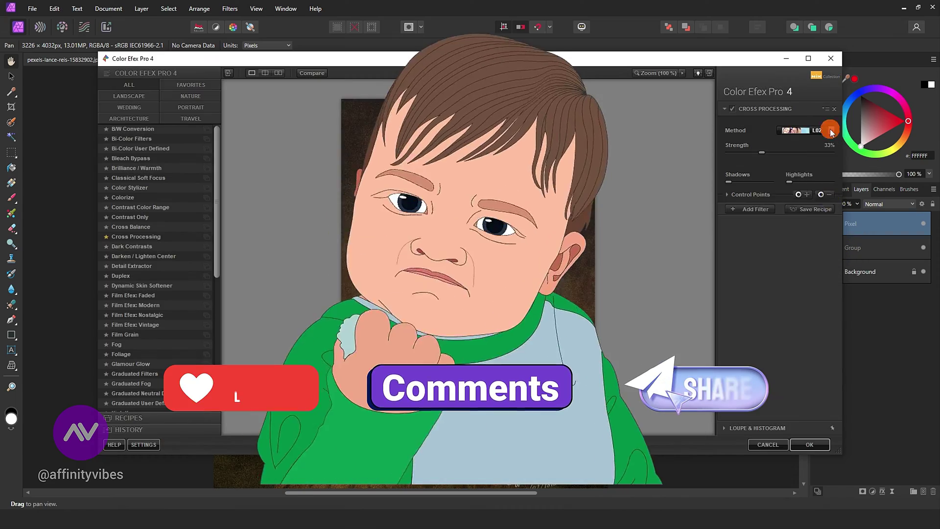
{"action": "left_click", "coordinate": [831, 131]}
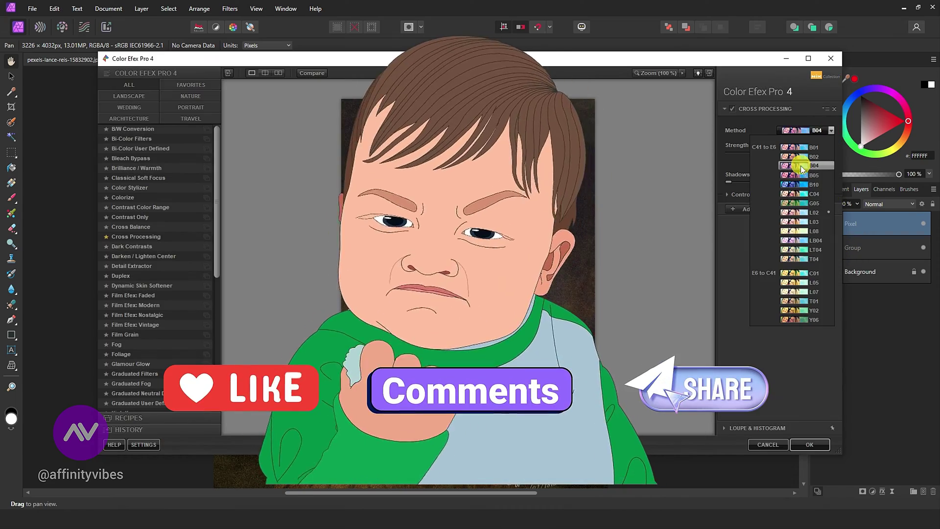
{"action": "left_click", "coordinate": [751, 264]}
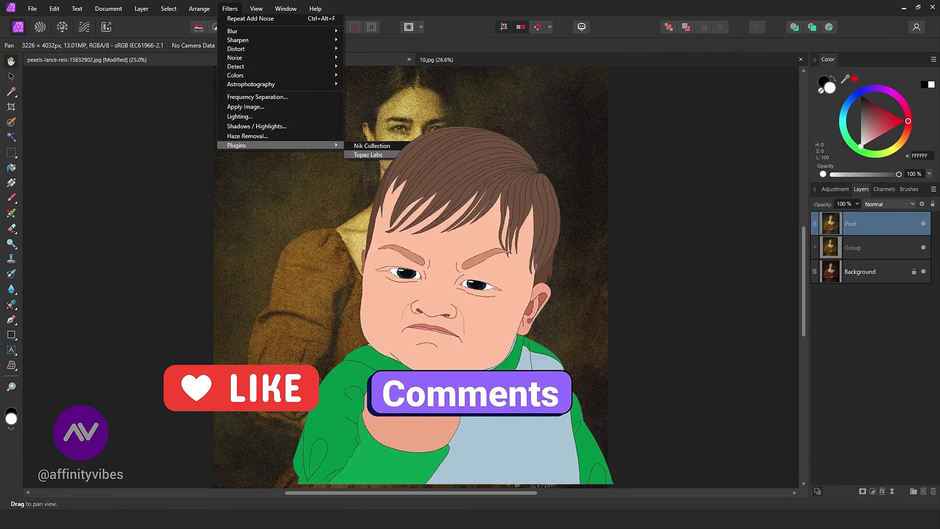
{"action": "key", "text": "Escape"}
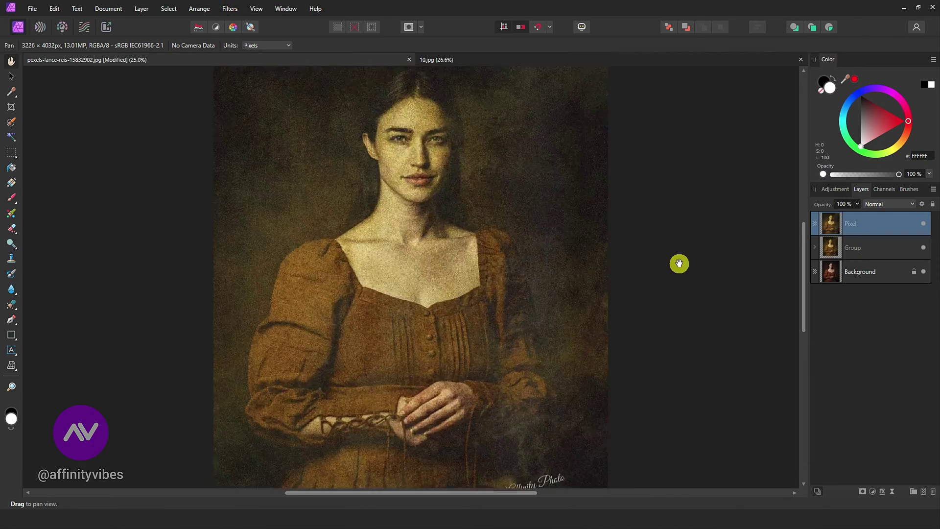
{"action": "key", "text": "ctrl+plus"}
{"action": "key", "text": "ctrl+minus"}
{"action": "key", "text": "ctrl+minus"}
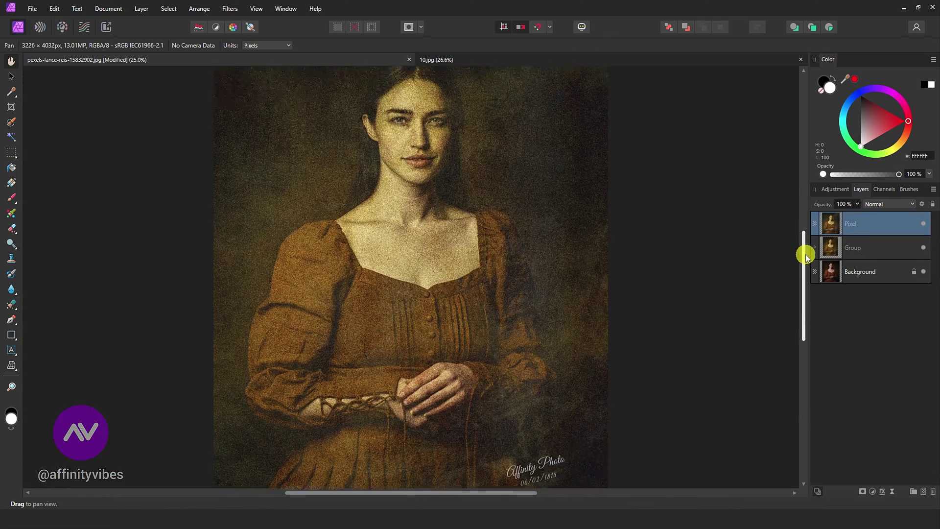
{"action": "mouse_move", "coordinate": [806, 254]}
{"action": "left_mouse_down"}
{"action": "mouse_move", "coordinate": [806, 285]}
{"action": "mouse_move", "coordinate": [806, 240]}
{"action": "left_mouse_up"}
{"action": "left_click", "coordinate": [854, 247]}
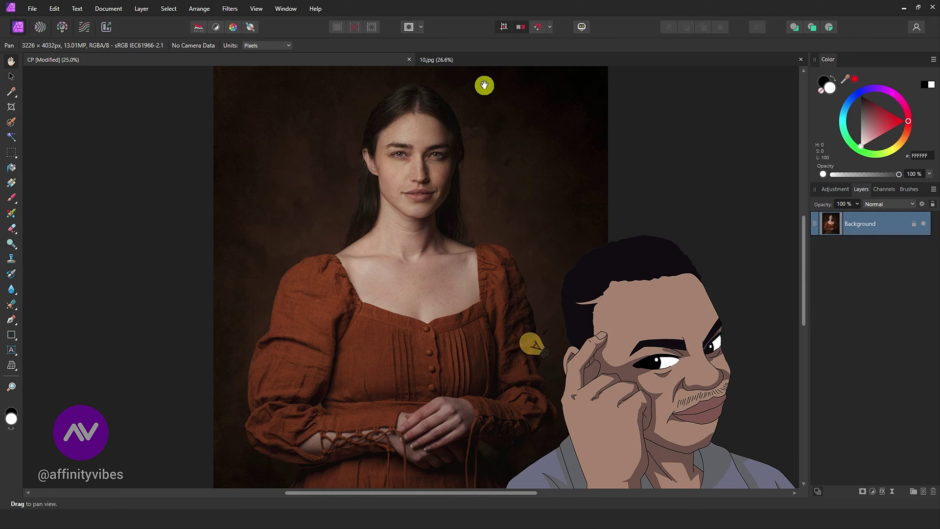
{"action": "mouse_move", "coordinate": [803, 228]}
{"action": "left_mouse_down"}
{"action": "mouse_move", "coordinate": [803, 262]}
{"action": "mouse_move", "coordinate": [804, 221]}
{"action": "mouse_move", "coordinate": [803, 253]}
{"action": "mouse_move", "coordinate": [803, 237]}
{"action": "left_mouse_up"}
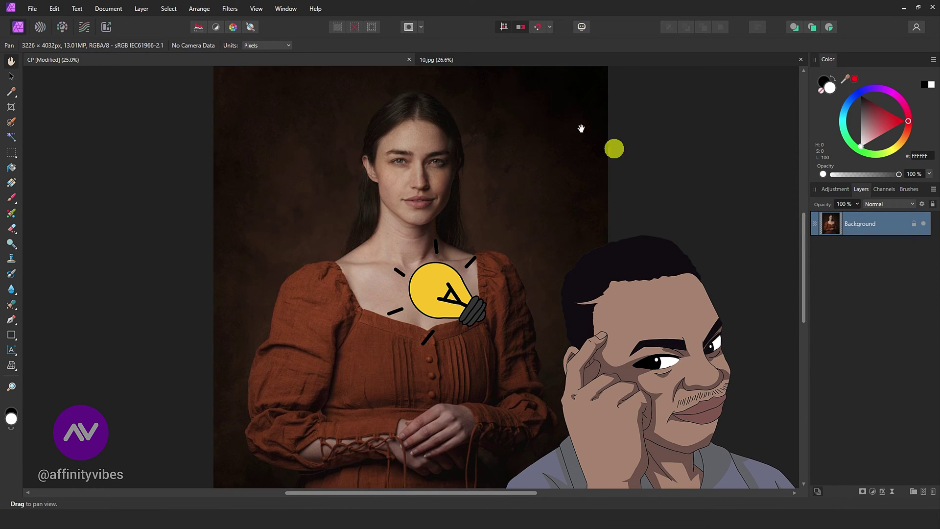
{"action": "left_click", "coordinate": [475, 59]}
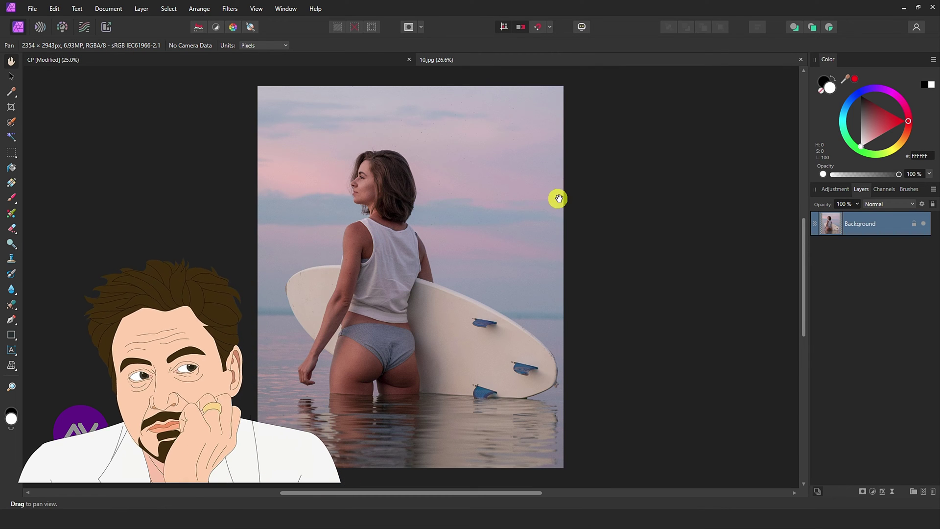
{"action": "key", "text": "ctrl+plus"}
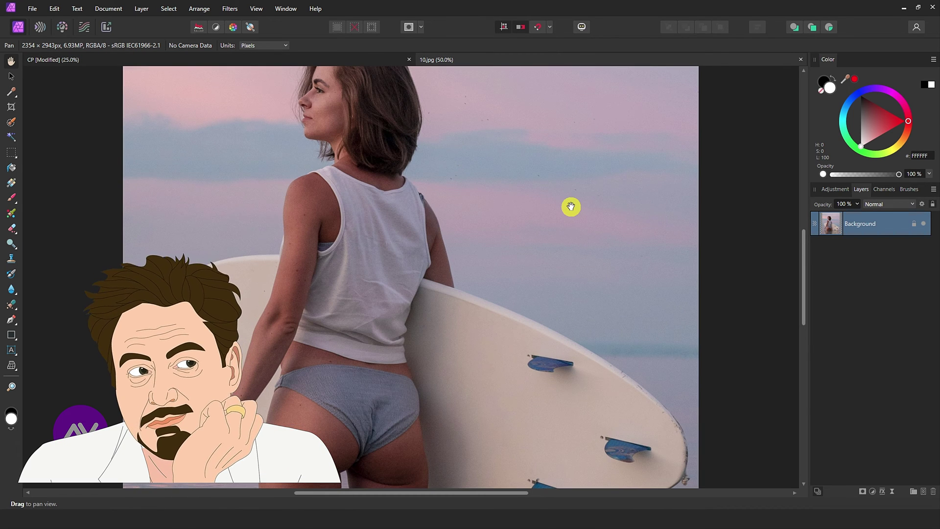
{"action": "key", "text": "ctrl+minus"}
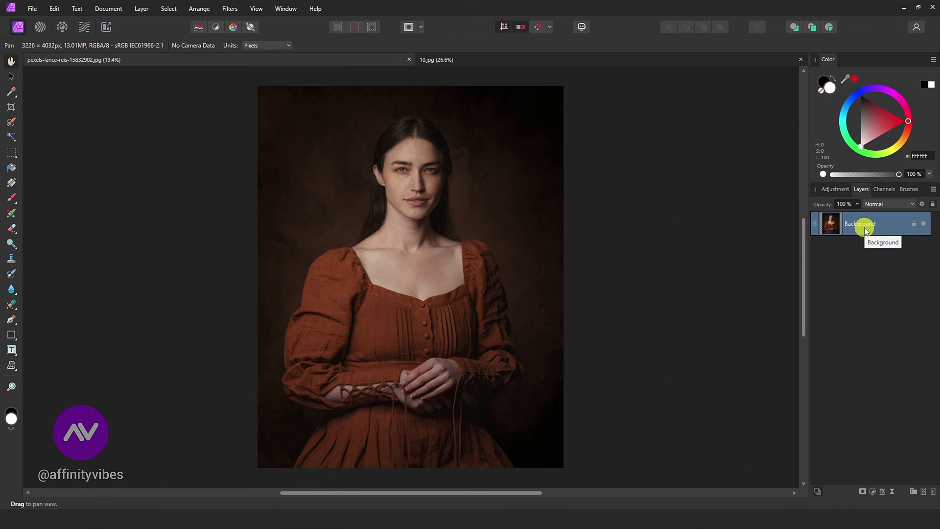
Duplicate the Background layer of the portrait
{"action": "key", "text": "ctrl+j"}
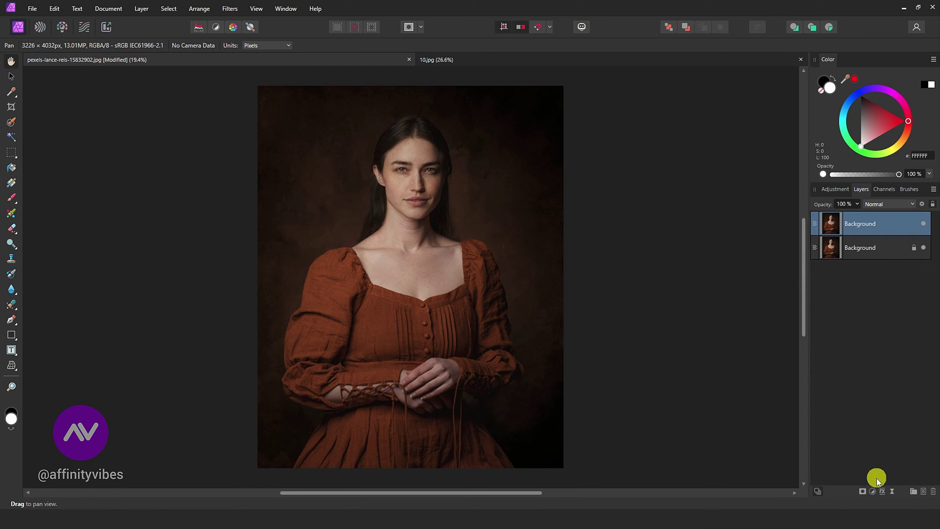
{"action": "left_click", "coordinate": [874, 491]}
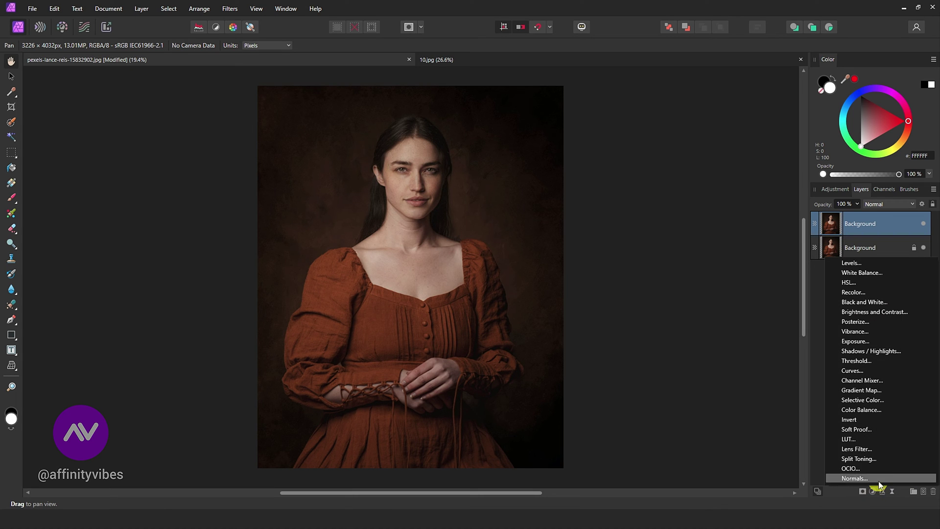
{"action": "left_click", "coordinate": [880, 304]}
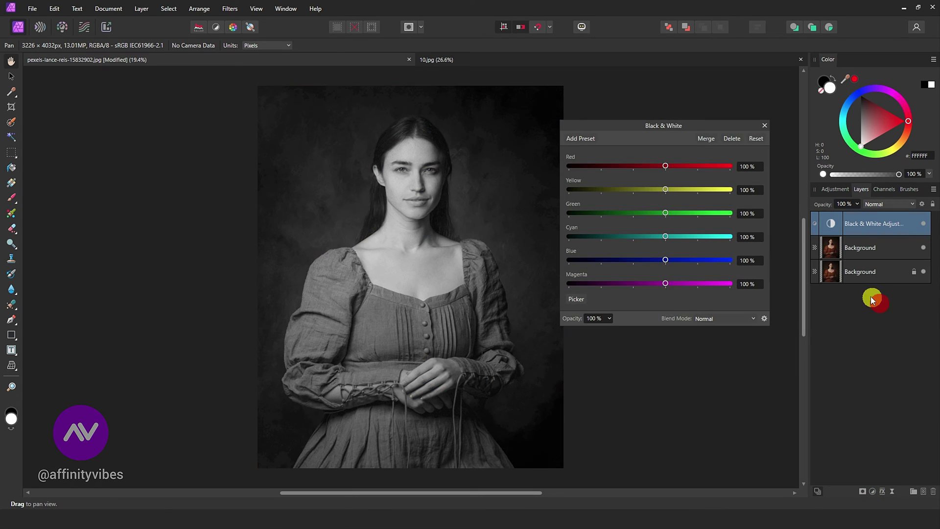
{"action": "left_click_drag", "start_coordinate": [669, 126], "coordinate": [640, 89]}
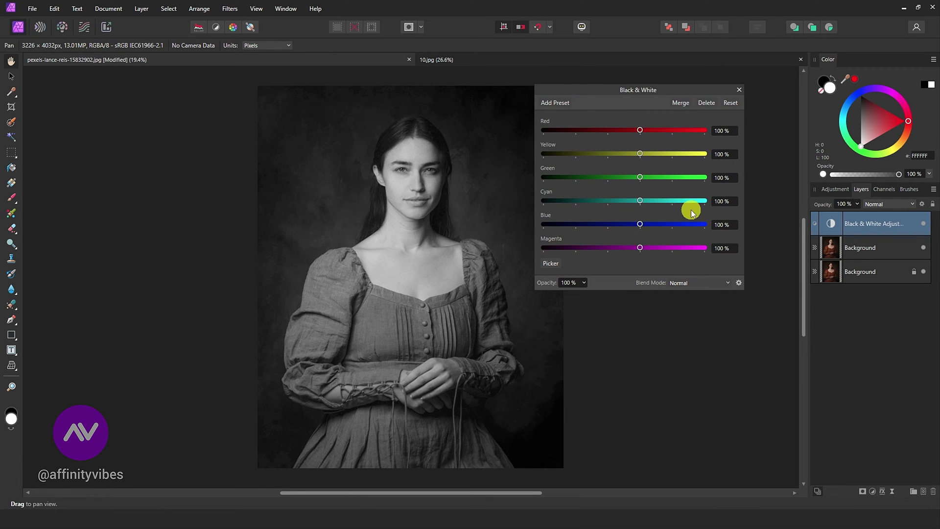
{"action": "key", "text": "ctrl+z"}
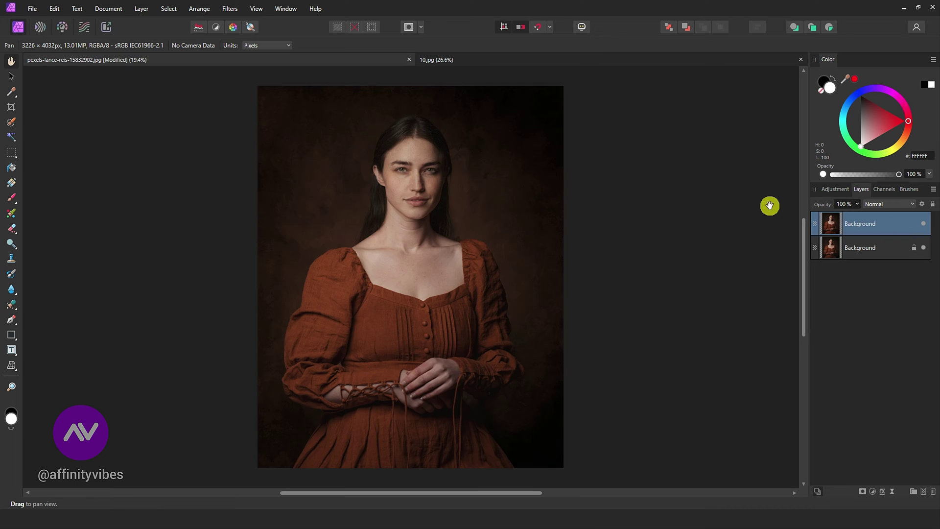
Add a Black & White adjustment above the duplicated Background layer using the Best B&W preset
{"action": "left_click", "coordinate": [822, 192]}
{"action": "left_click", "coordinate": [818, 263]}
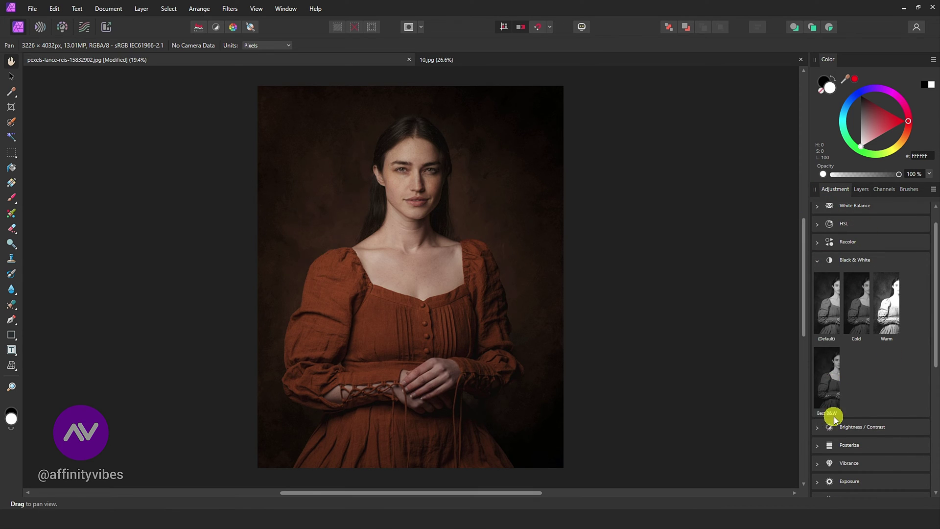
{"action": "left_click", "coordinate": [834, 371]}
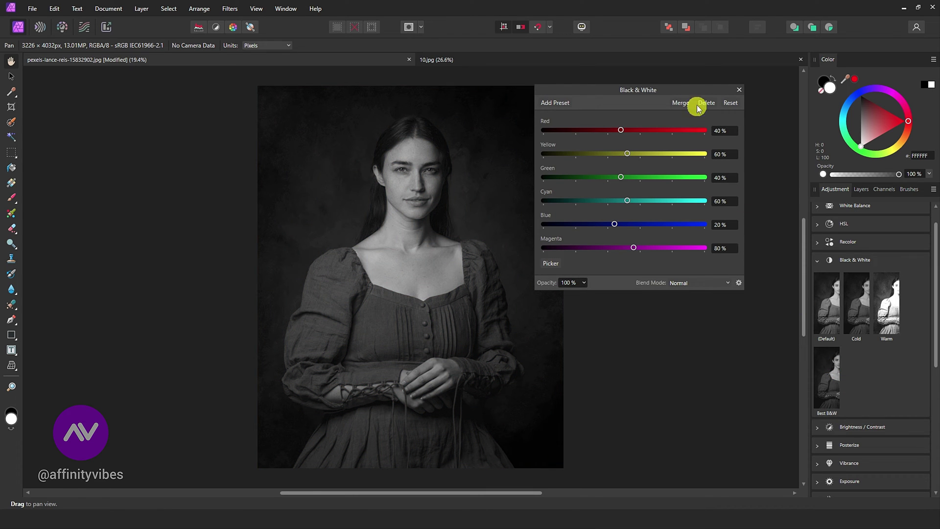
{"action": "left_click_drag", "start_coordinate": [712, 89], "coordinate": [756, 100]}
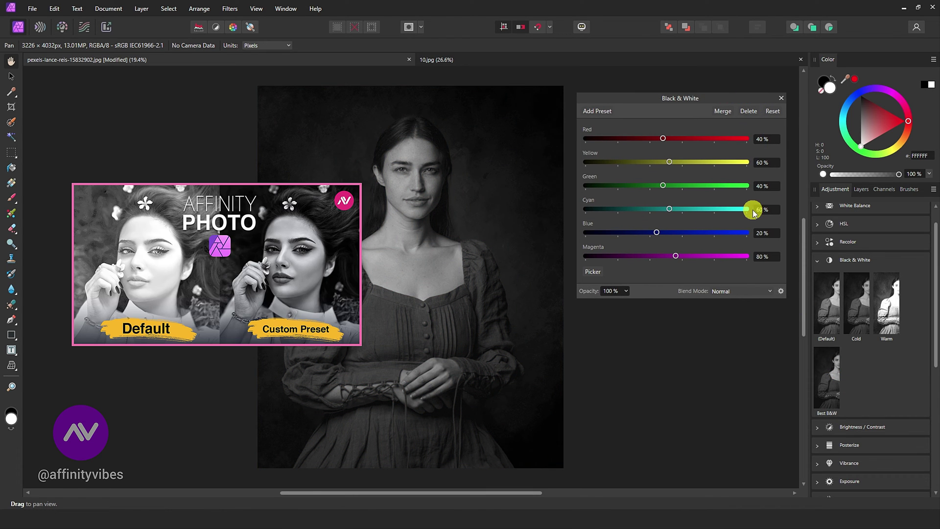
{"action": "left_click", "coordinate": [781, 101]}
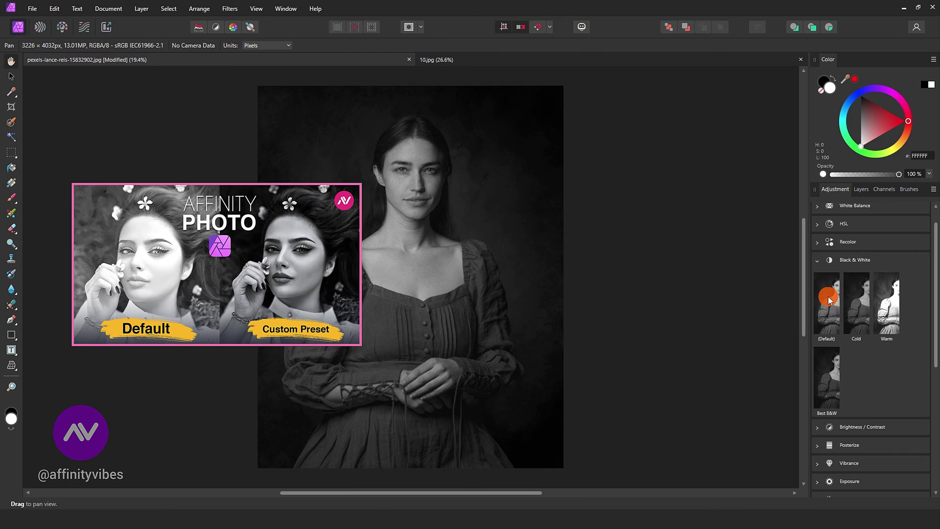
Compare the default Black & White preset with Best B&W, ending on Best B&W
{"action": "left_click", "coordinate": [828, 295]}
{"action": "left_click", "coordinate": [833, 364]}
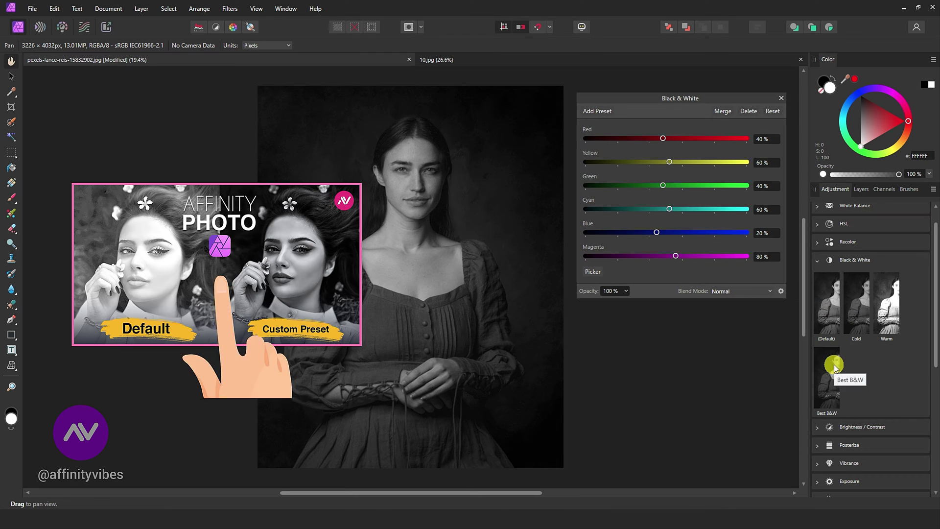
{"action": "left_click", "coordinate": [829, 365]}
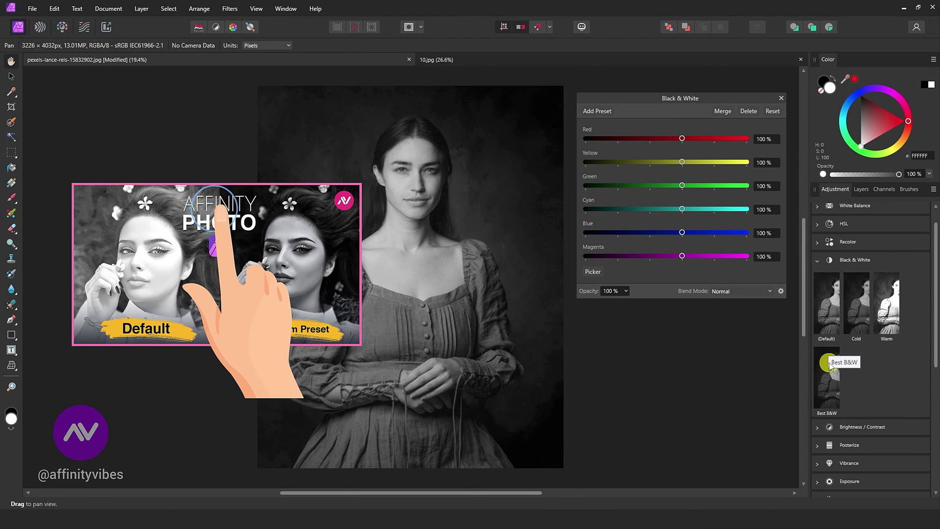
{"action": "left_click", "coordinate": [781, 97]}
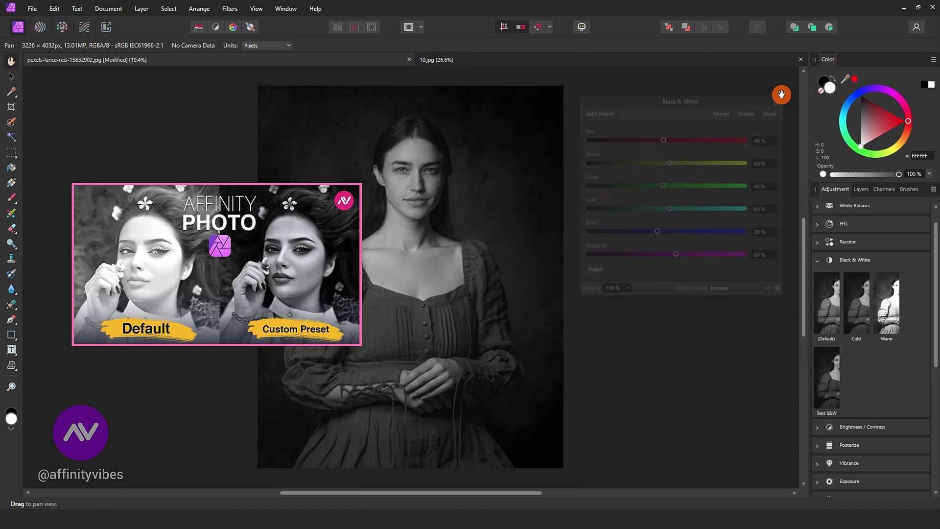
Set the Black & White adjustment layer's blend mode to Darken
{"action": "left_click", "coordinate": [859, 189]}
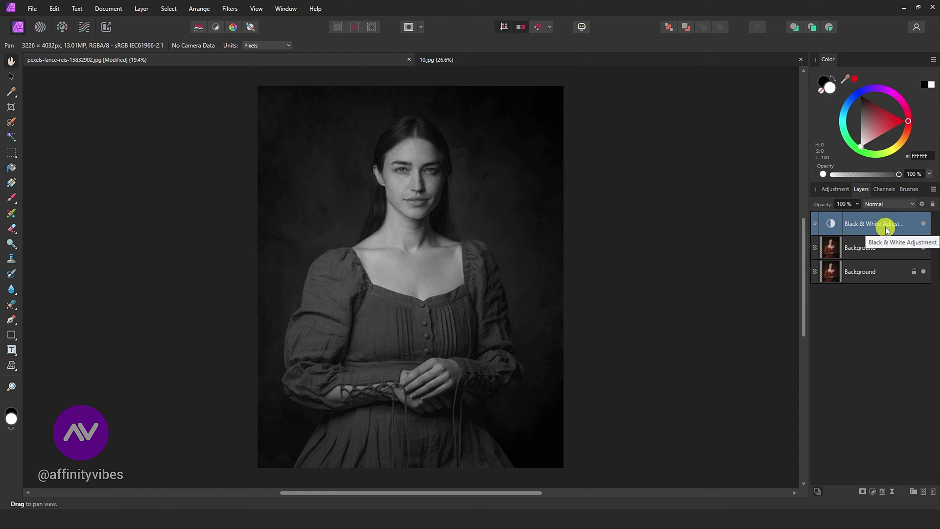
{"action": "left_click", "coordinate": [888, 204]}
{"action": "left_click", "coordinate": [885, 228]}
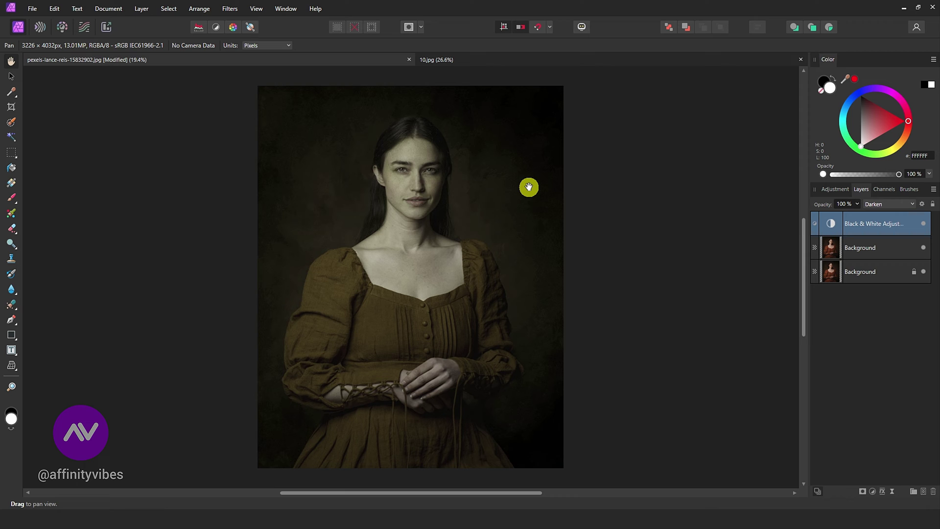
Merge all visible layers into a new pixel layer above the Black & White adjustment
{"action": "left_click", "coordinate": [832, 243], "text": "shift"}
{"action": "right_click", "coordinate": [863, 224]}
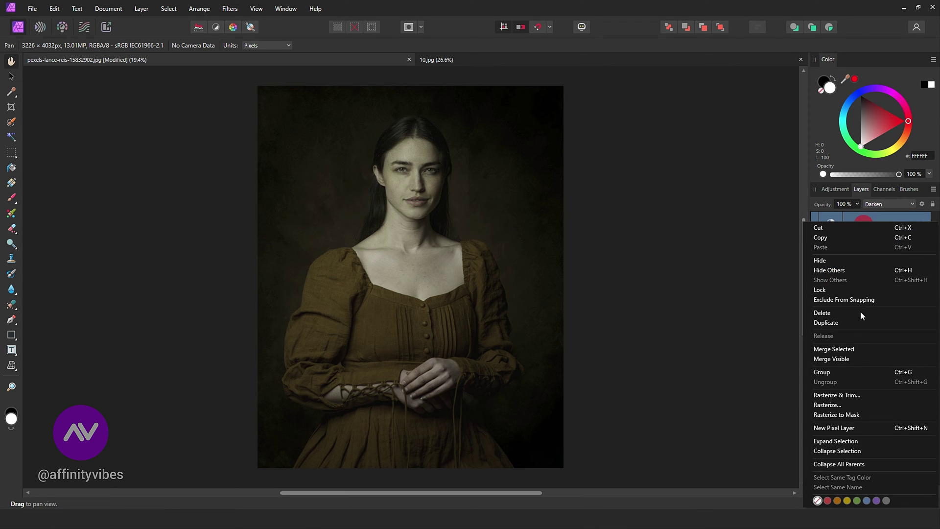
{"action": "left_click", "coordinate": [855, 360]}
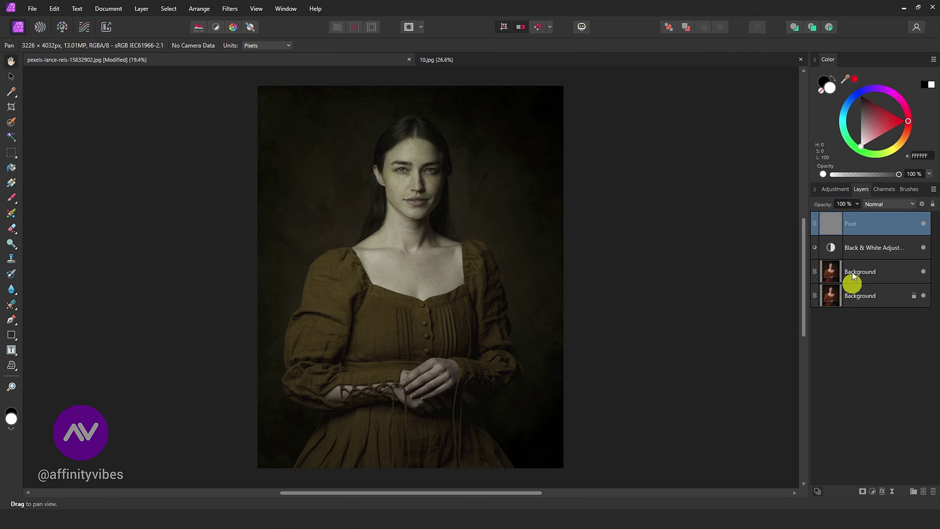
Group the Black & White adjustment with the duplicated Background layer and hide the group
{"action": "left_click", "coordinate": [858, 249]}
{"action": "left_click", "coordinate": [862, 272], "text": "shift"}
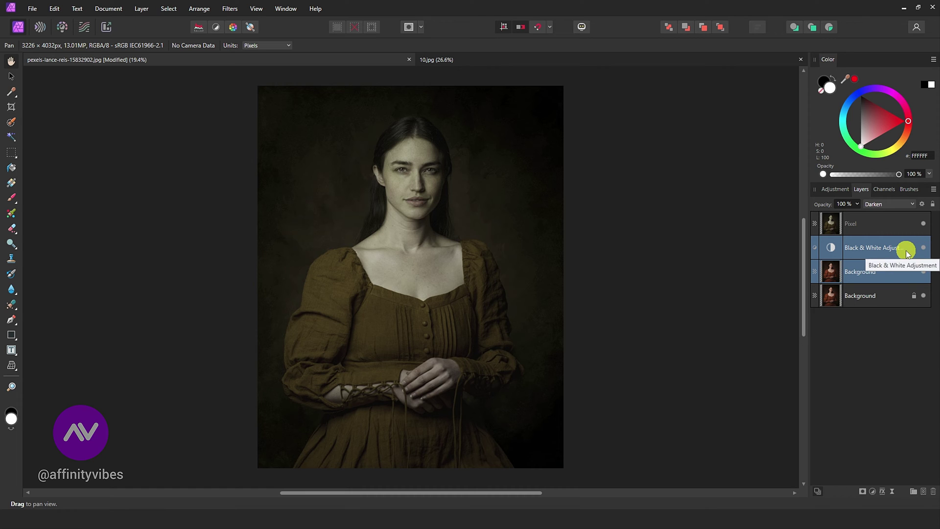
{"action": "key", "text": "ctrl+g"}
{"action": "left_click", "coordinate": [923, 247]}
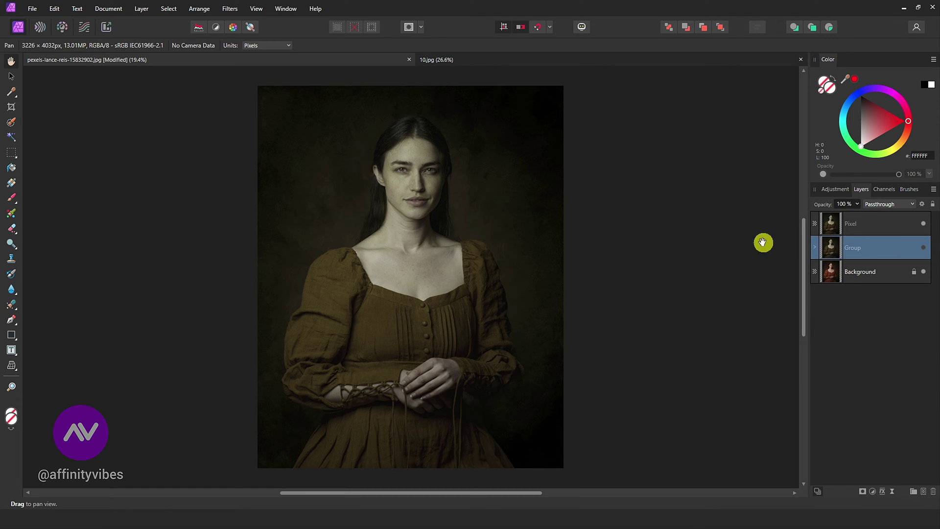
Add monochromatic Uniform noise at 50% intensity to the merged Pixel layer
{"action": "left_click", "coordinate": [832, 225]}
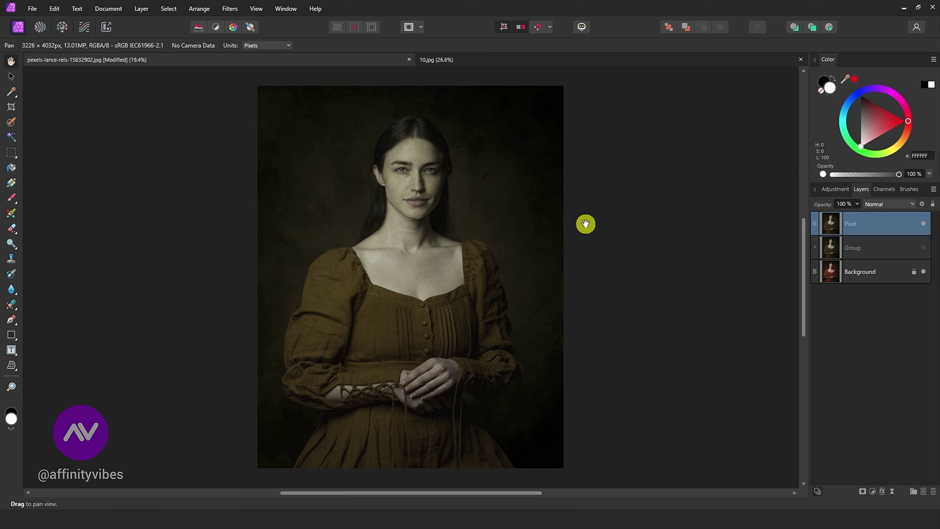
{"action": "key", "text": "ctrl+plus"}
{"action": "key", "text": "ctrl+plus"}
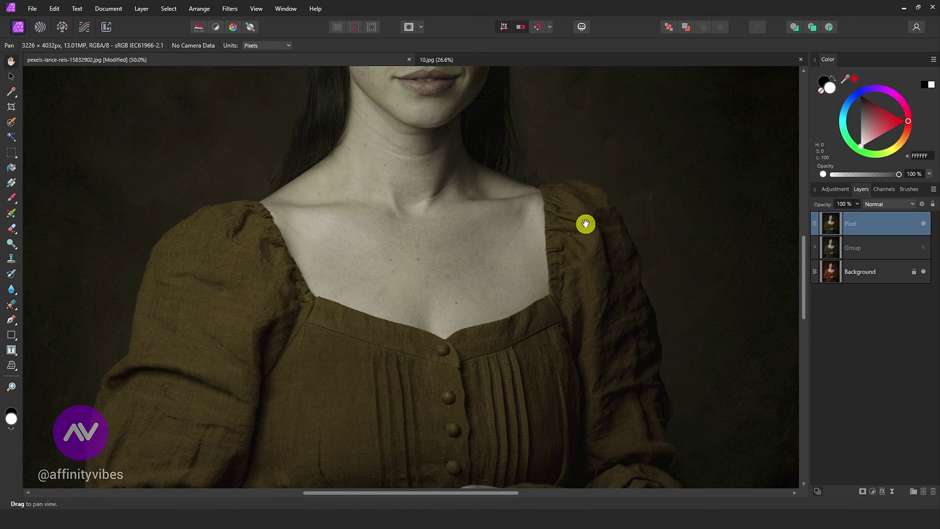
{"action": "left_click_drag", "start_coordinate": [804, 253], "coordinate": [806, 208]}
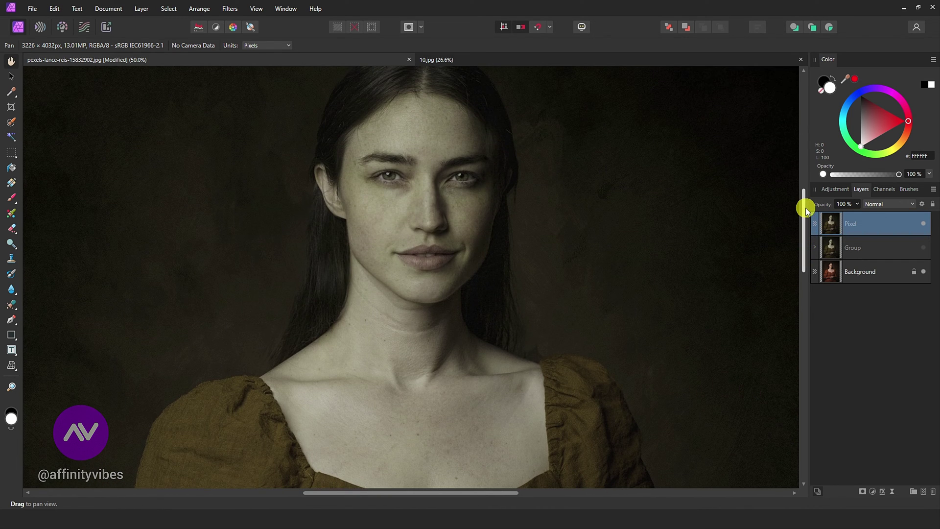
{"action": "left_click", "coordinate": [232, 10]}
{"action": "mouse_move", "coordinate": [316, 57]}
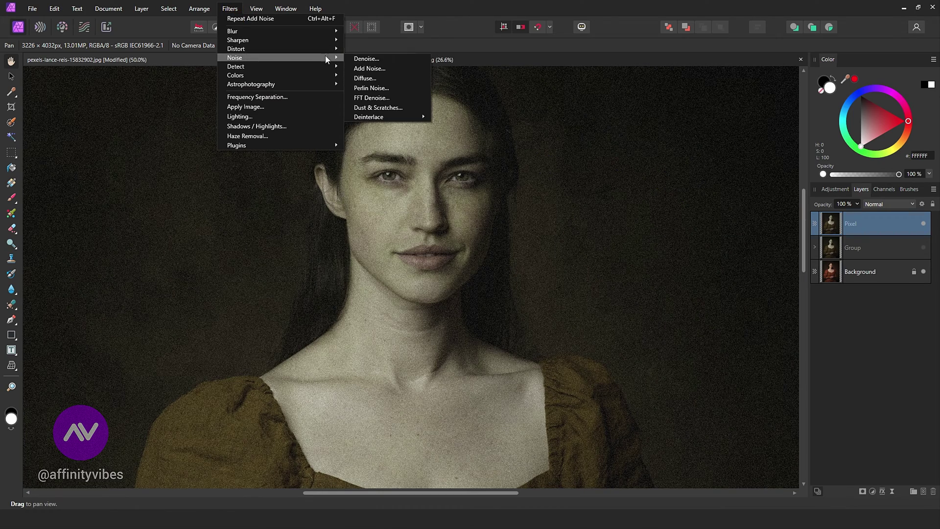
{"action": "left_click", "coordinate": [375, 69]}
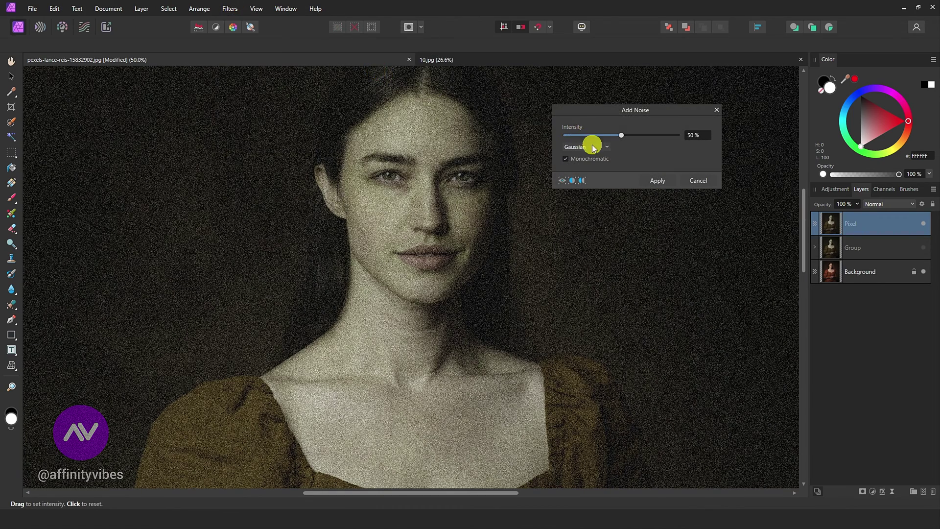
{"action": "left_click", "coordinate": [591, 146]}
{"action": "left_click", "coordinate": [587, 167]}
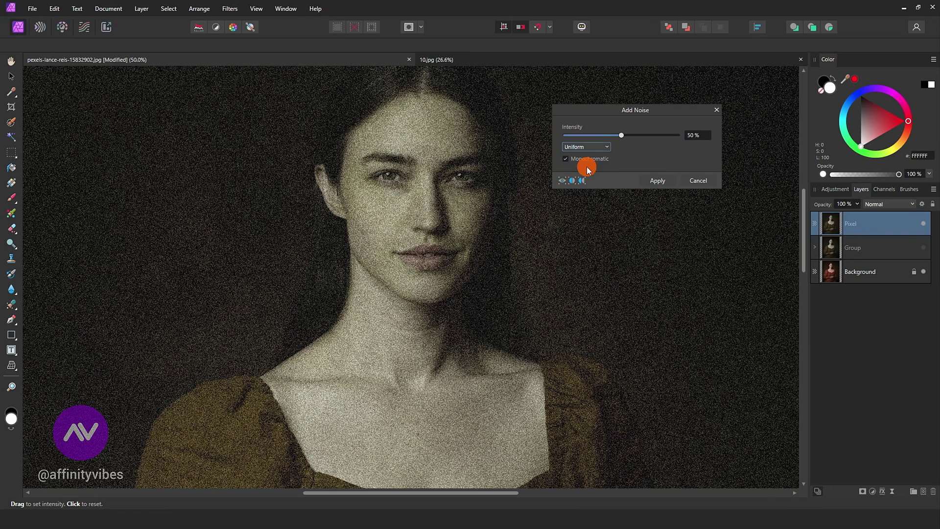
{"action": "left_click", "coordinate": [658, 180]}
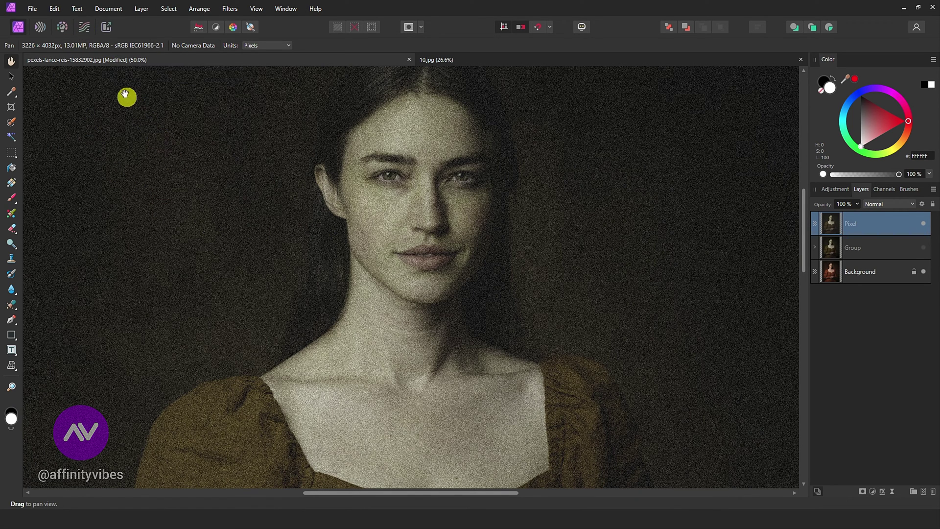
Start tone mapping the Pixel layer and preview presets from the different preset categories
{"action": "left_click", "coordinate": [85, 27]}
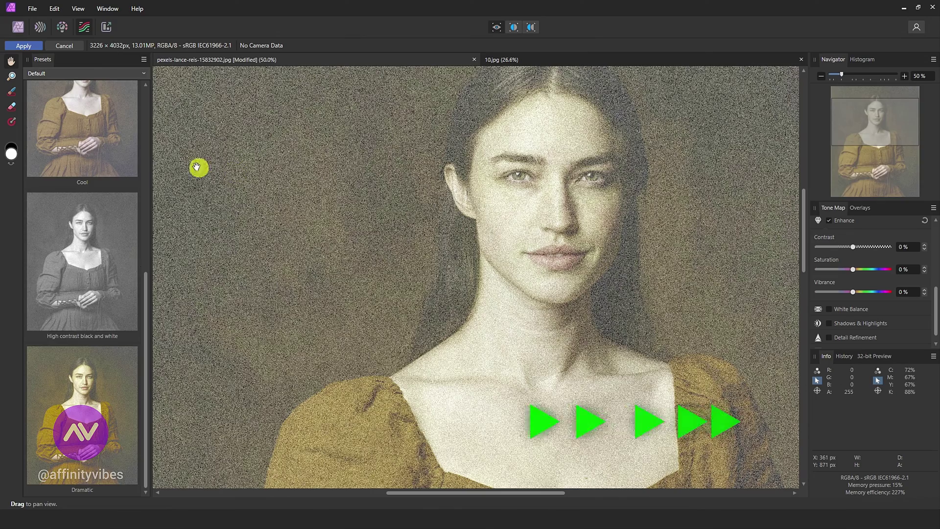
{"action": "left_click_drag", "start_coordinate": [146, 272], "coordinate": [153, 104]}
{"action": "left_click", "coordinate": [108, 220]}
{"action": "left_click_drag", "start_coordinate": [145, 168], "coordinate": [146, 272]}
{"action": "left_click", "coordinate": [64, 69]}
{"action": "left_click", "coordinate": [64, 102]}
{"action": "left_click_drag", "start_coordinate": [153, 184], "coordinate": [145, 343]}
{"action": "left_click", "coordinate": [95, 377]}
{"action": "left_click", "coordinate": [52, 73]}
{"action": "left_click", "coordinate": [63, 113]}
{"action": "left_click", "coordinate": [137, 212]}
{"action": "left_click_drag", "start_coordinate": [145, 250], "coordinate": [157, 110]}
{"action": "scroll", "coordinate": [88, 237], "scroll_direction": "down", "scroll_amount": 3}
{"action": "left_click", "coordinate": [88, 237]}
{"action": "left_click_drag", "start_coordinate": [147, 168], "coordinate": [151, 409]}
{"action": "left_click", "coordinate": [98, 421]}
Choose the Zero Compression tone-mapping preset from the Extreme category
{"action": "left_click", "coordinate": [53, 73]}
{"action": "left_click", "coordinate": [64, 103]}
{"action": "left_click", "coordinate": [80, 392]}
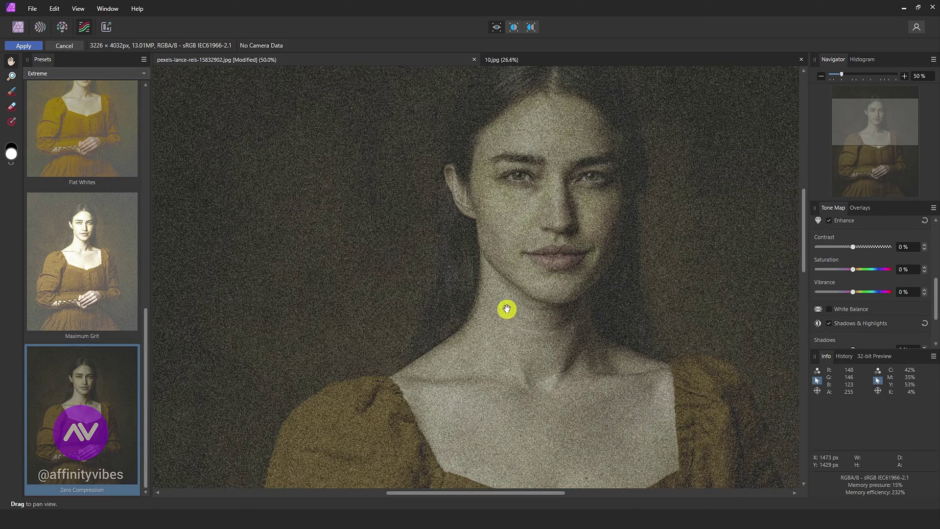
Raise the tone map's saturation to 32% and apply the tone mapping to the Pixel layer
{"action": "left_click_drag", "start_coordinate": [936, 292], "coordinate": [933, 264]}
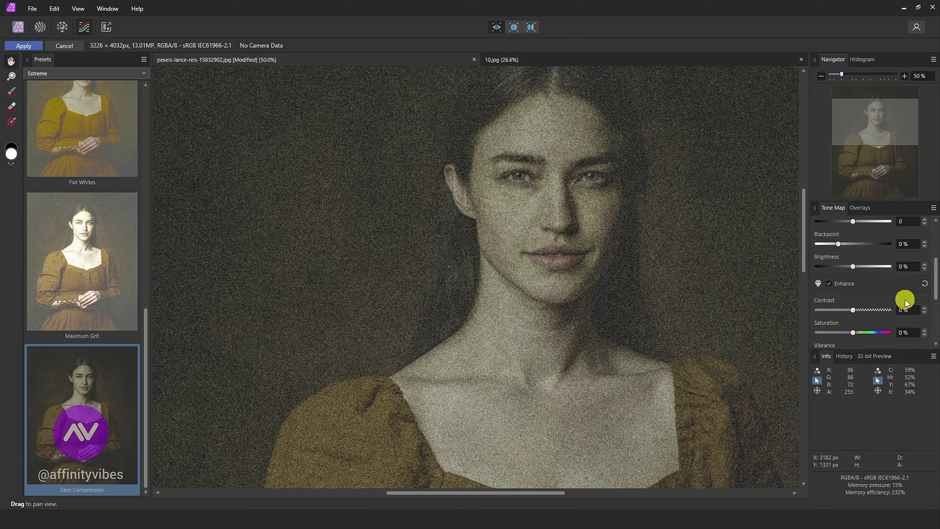
{"action": "left_click_drag", "start_coordinate": [853, 332], "coordinate": [864, 332]}
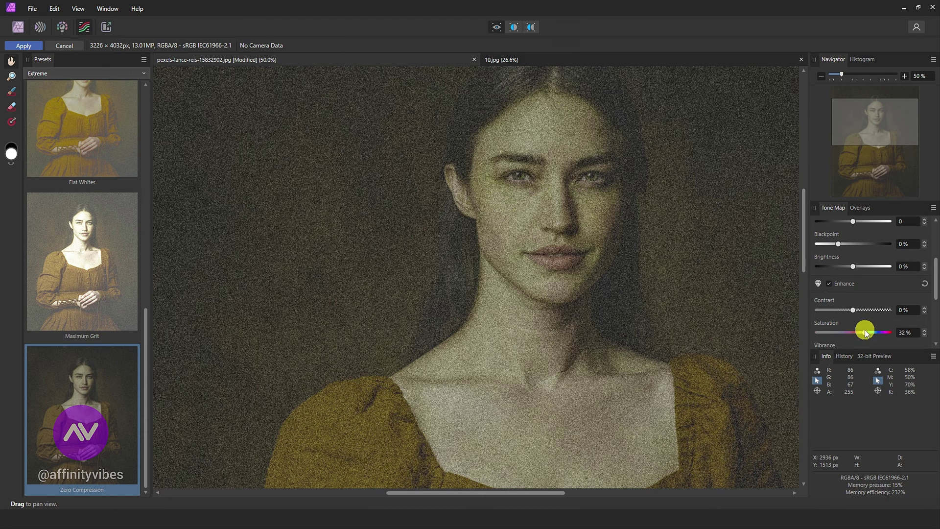
{"action": "left_click", "coordinate": [24, 46]}
{"action": "key", "text": "ctrl+0"}
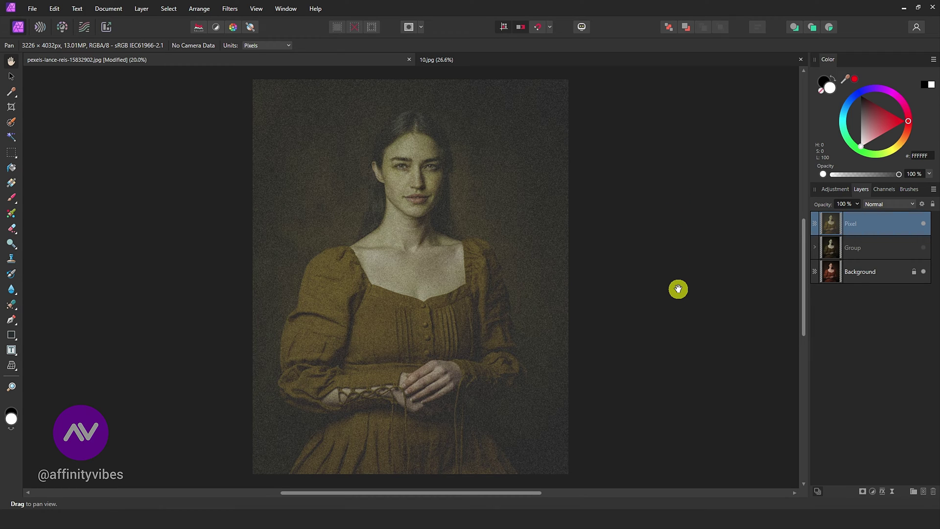
Add a Lens Filter adjustment above the Pixel layer and set its blend mode to Overlay
{"action": "left_click", "coordinate": [873, 490]}
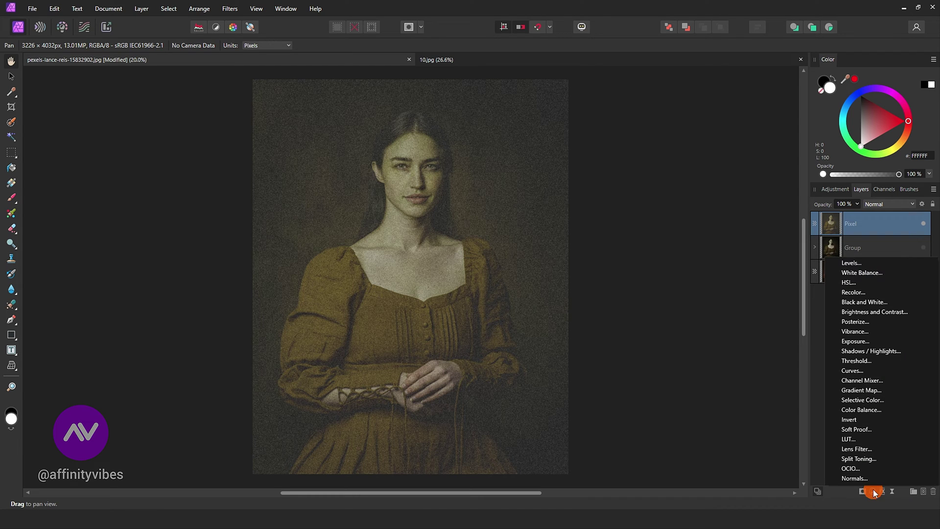
{"action": "left_click", "coordinate": [883, 449]}
{"action": "left_click_drag", "start_coordinate": [674, 196], "coordinate": [648, 91]}
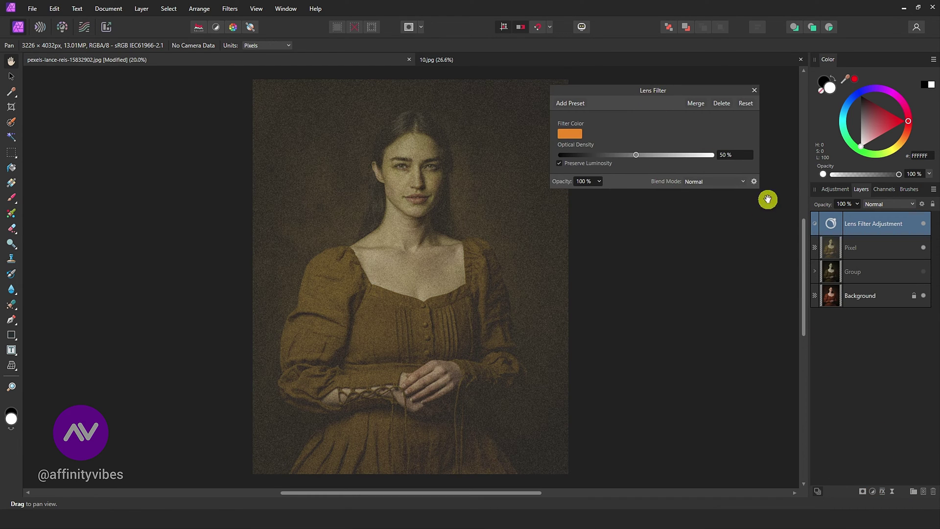
{"action": "left_click", "coordinate": [709, 179]}
{"action": "left_click", "coordinate": [704, 267]}
{"action": "scroll", "coordinate": [725, 183], "scroll_direction": "down", "scroll_amount": 4}
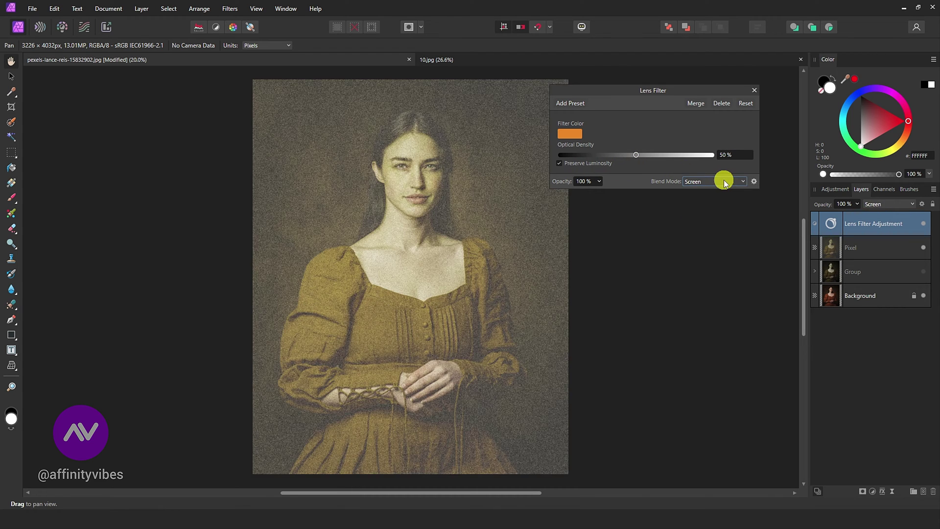
{"action": "scroll", "coordinate": [725, 184], "scroll_direction": "down", "scroll_amount": 1}
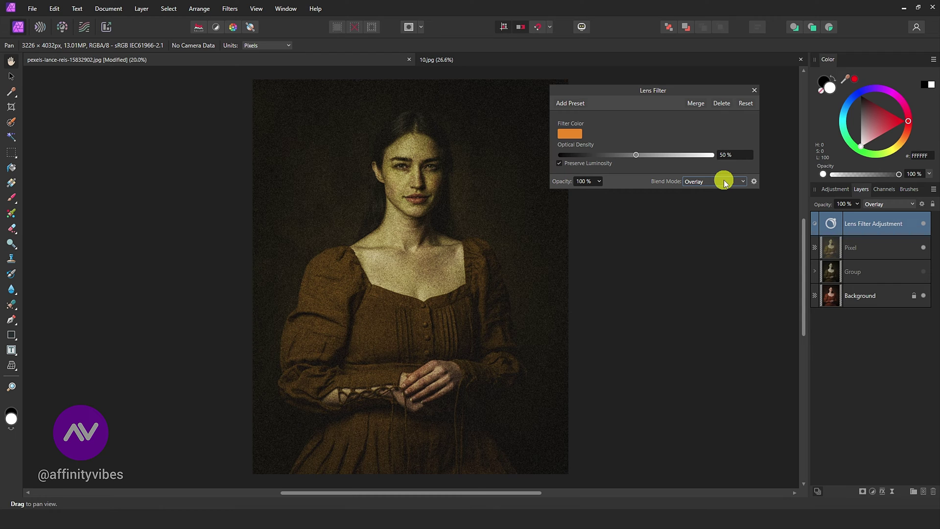
Set the Lens Filter's optical density to 80%
{"action": "left_click_drag", "start_coordinate": [636, 155], "coordinate": [667, 156]}
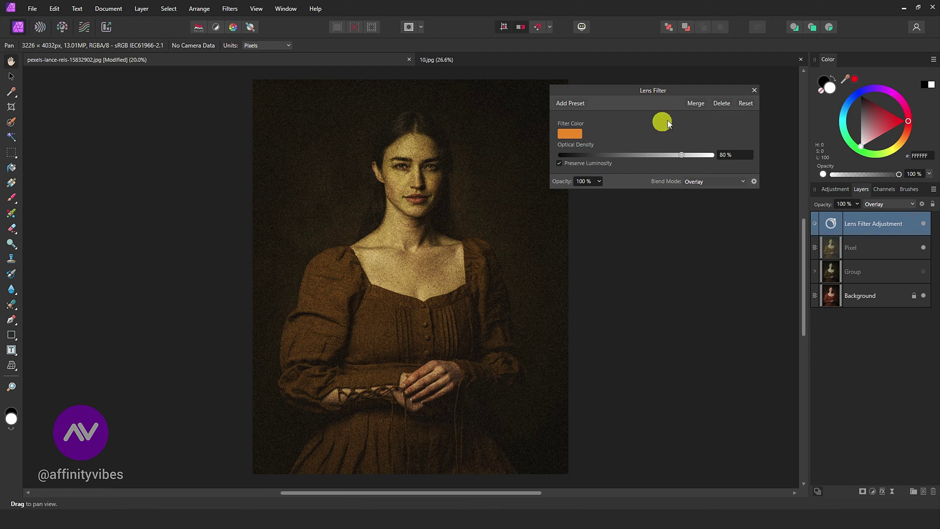
{"action": "left_click", "coordinate": [754, 90]}
{"action": "left_click", "coordinate": [912, 223]}
{"action": "left_click", "coordinate": [912, 224]}
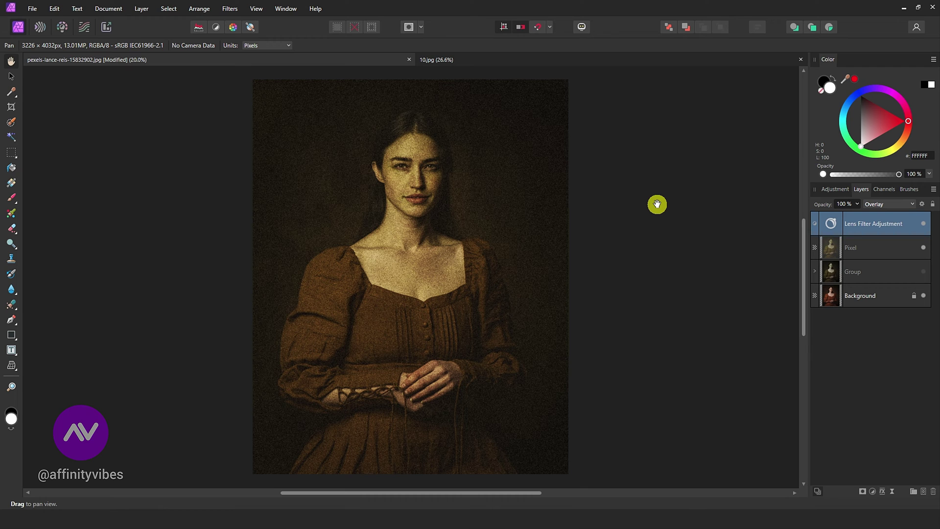
{"action": "key", "text": "ctrl+plus"}
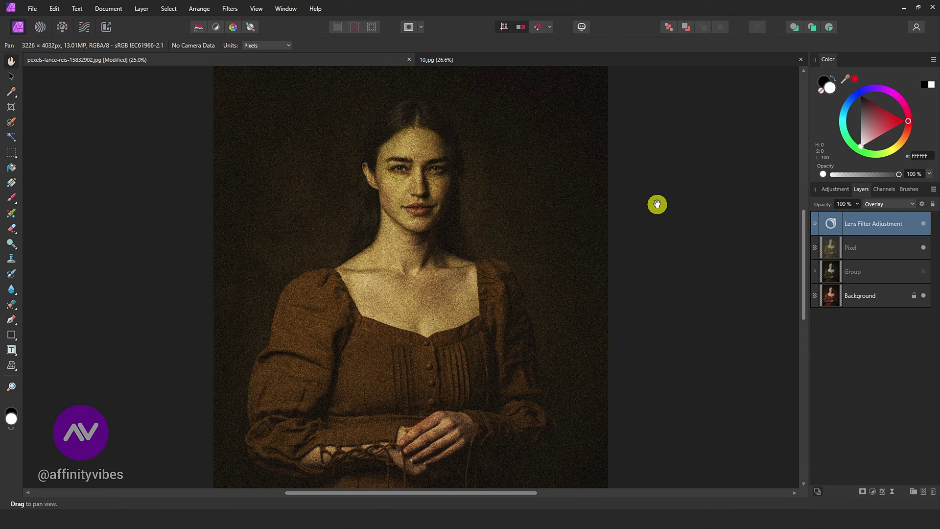
{"action": "key", "text": "ctrl+minus"}
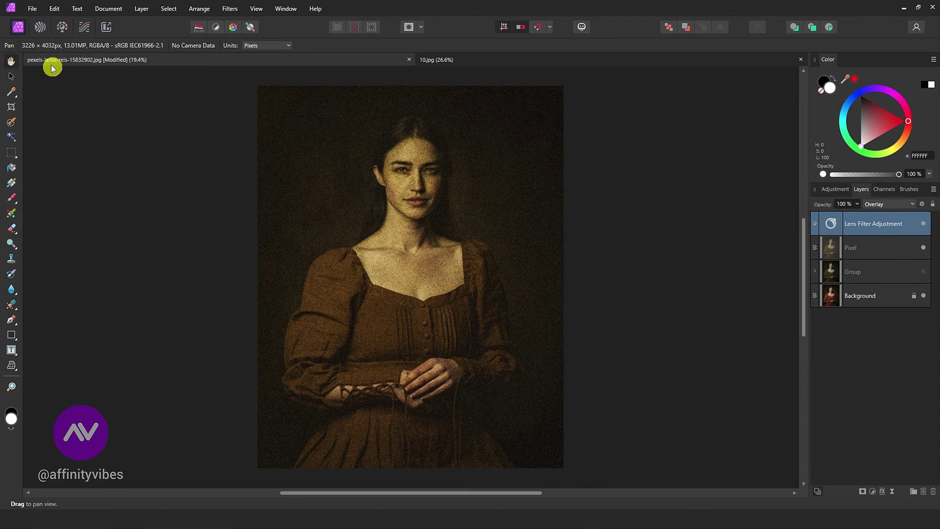
Place the grunge-texture-background image above the Lens Filter adjustment, sized to cover the whole portrait
{"action": "left_click", "coordinate": [32, 8]}
{"action": "left_click", "coordinate": [42, 127]}
{"action": "double_click", "coordinate": [155, 143]}
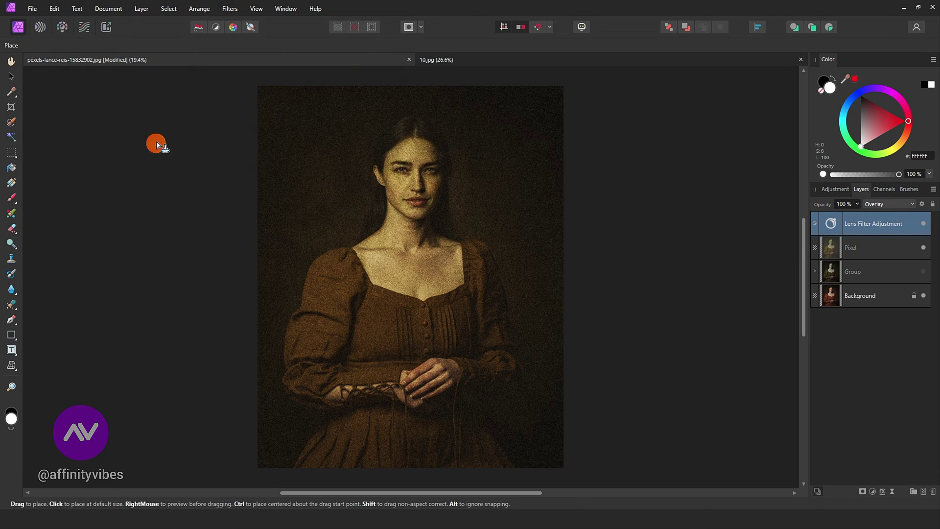
{"action": "left_click_drag", "start_coordinate": [255, 82], "coordinate": [600, 384]}
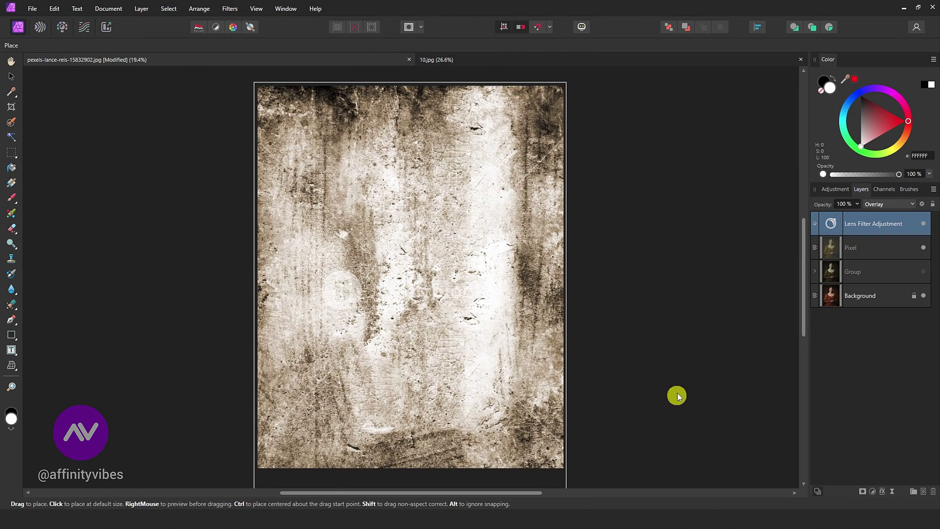
{"action": "left_click", "coordinate": [672, 416]}
Set the grunge texture layer's blend mode to Color Dodge and its opacity to 10%
{"action": "left_click", "coordinate": [874, 204]}
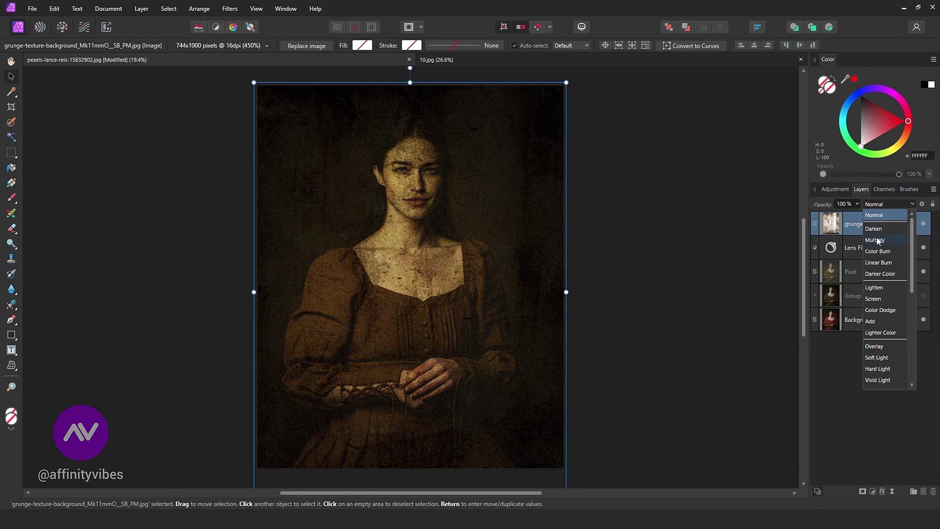
{"action": "left_click", "coordinate": [879, 310]}
{"action": "left_click", "coordinate": [856, 204]}
{"action": "left_click_drag", "start_coordinate": [860, 216], "coordinate": [799, 218]}
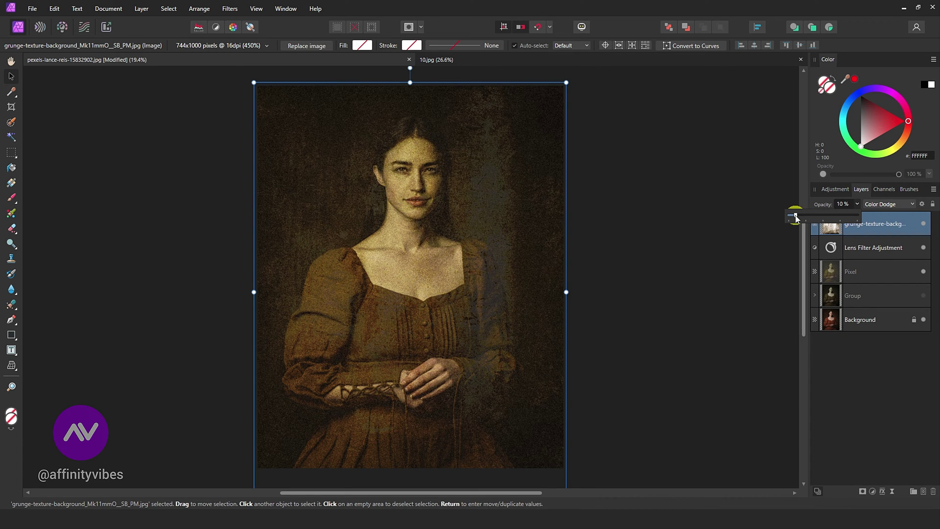
{"action": "left_click", "coordinate": [715, 160]}
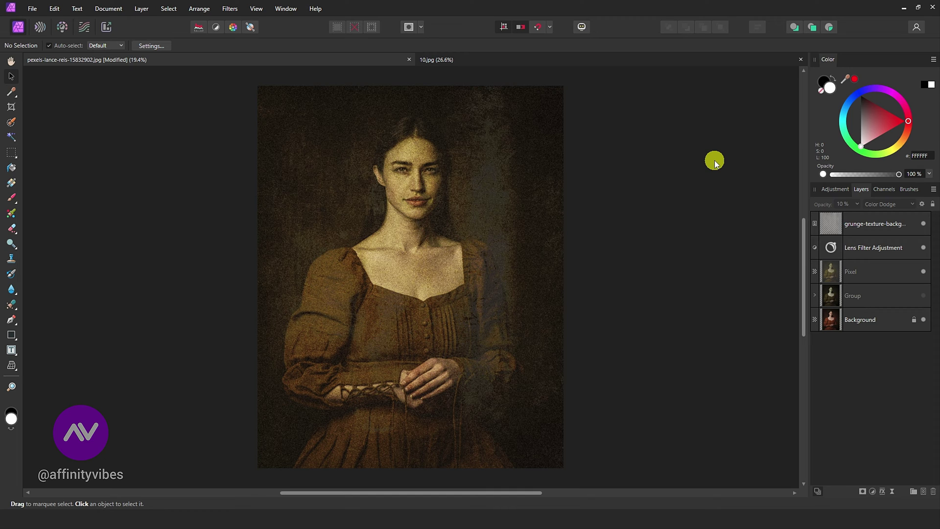
Enlarge the grunge texture slightly beyond the canvas edges and shift it a little downward
{"action": "left_click", "coordinate": [11, 76]}
{"action": "left_click", "coordinate": [827, 230]}
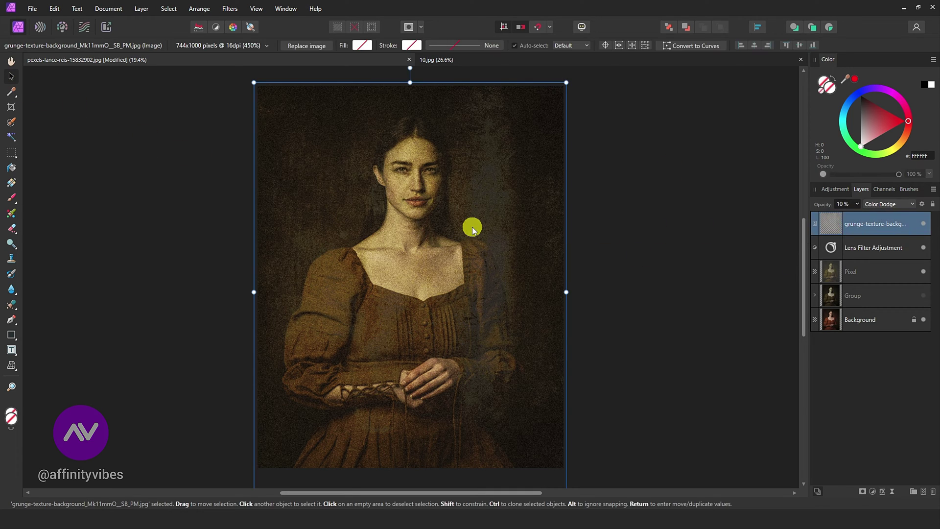
{"action": "key", "text": "ctrl+minus"}
{"action": "left_click_drag", "start_coordinate": [532, 124], "coordinate": [550, 107]}
{"action": "left_click_drag", "start_coordinate": [504, 185], "coordinate": [504, 202]}
{"action": "left_click", "coordinate": [596, 189]}
{"action": "key", "text": "ctrl+plus"}
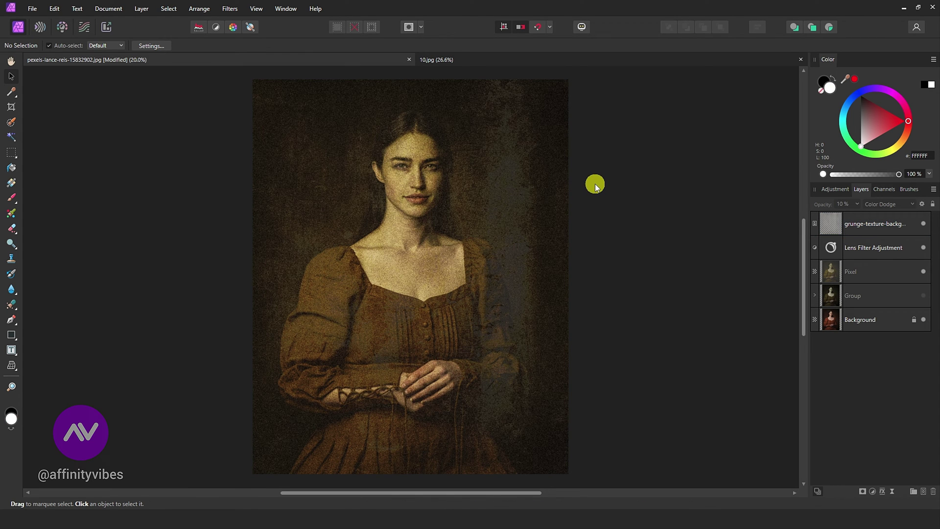
Place the painting-1825189 image above the grunge texture, sized to cover the whole canvas
{"action": "left_click", "coordinate": [836, 225]}
{"action": "left_click", "coordinate": [709, 228]}
{"action": "left_click", "coordinate": [32, 9]}
{"action": "left_click", "coordinate": [49, 237]}
{"action": "left_click", "coordinate": [316, 163]}
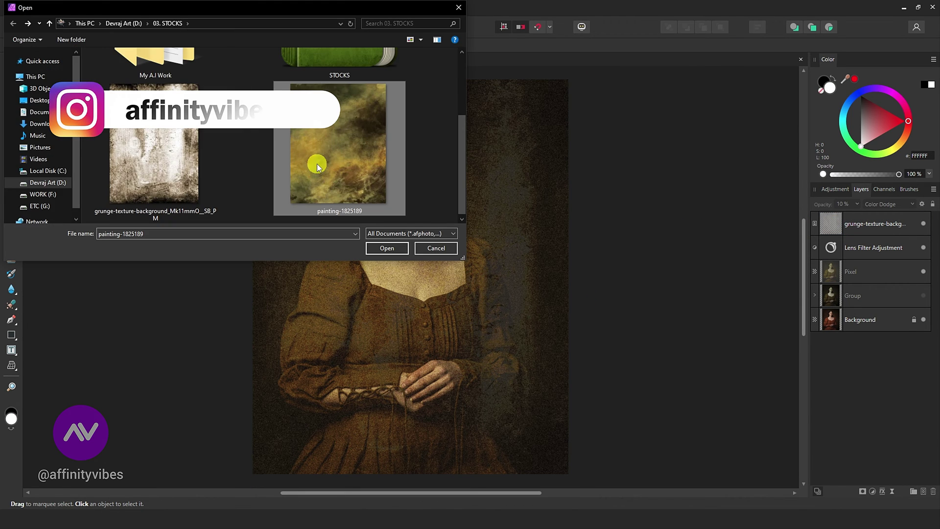
{"action": "double_click", "coordinate": [316, 164]}
{"action": "mouse_move", "coordinate": [249, 79]}
{"action": "left_mouse_down"}
{"action": "mouse_move", "coordinate": [359, 222]}
{"action": "mouse_move", "coordinate": [654, 411]}
{"action": "left_mouse_up"}
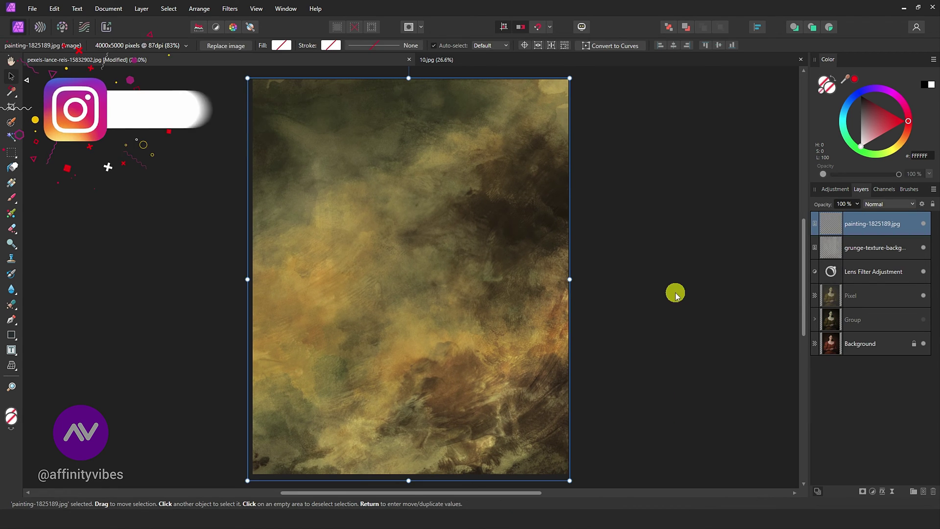
Set the painting layer's blend mode to Screen and its opacity to 30%
{"action": "left_click", "coordinate": [884, 204]}
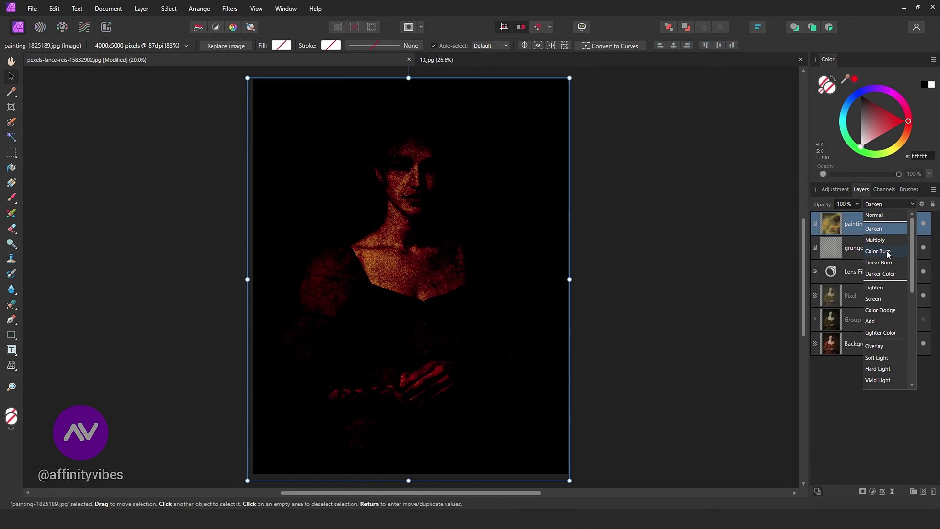
{"action": "left_click", "coordinate": [880, 299]}
{"action": "left_click", "coordinate": [857, 205]}
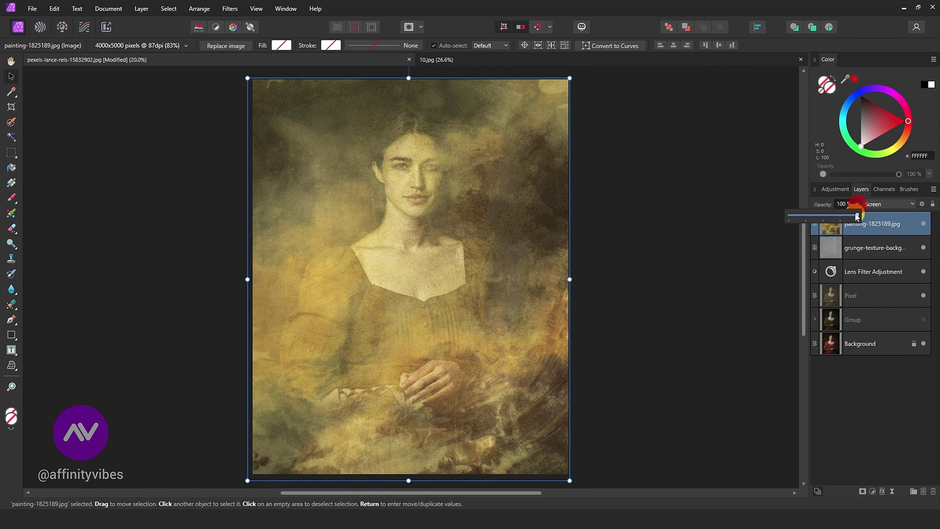
{"action": "left_click_drag", "start_coordinate": [855, 216], "coordinate": [822, 217]}
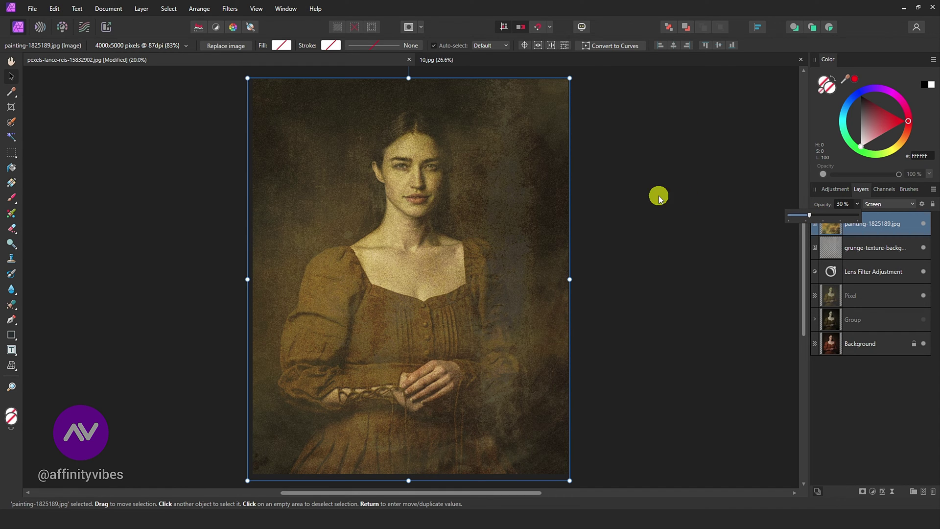
{"action": "left_click", "coordinate": [659, 195]}
{"action": "key", "text": "ctrl+plus"}
{"action": "key", "text": "ctrl+plus"}
{"action": "key", "text": "ctrl+plus"}
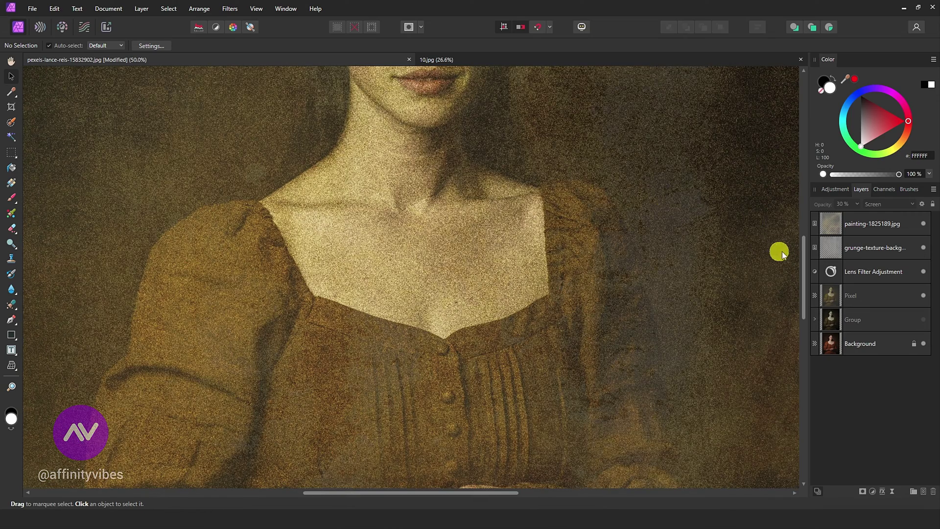
{"action": "left_click_drag", "start_coordinate": [801, 254], "coordinate": [806, 205]}
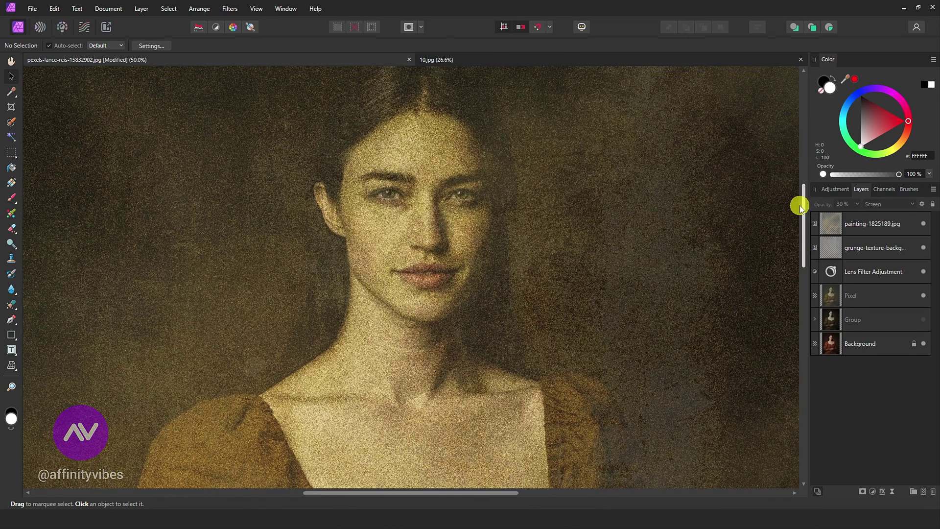
{"action": "key", "text": "ctrl+0"}
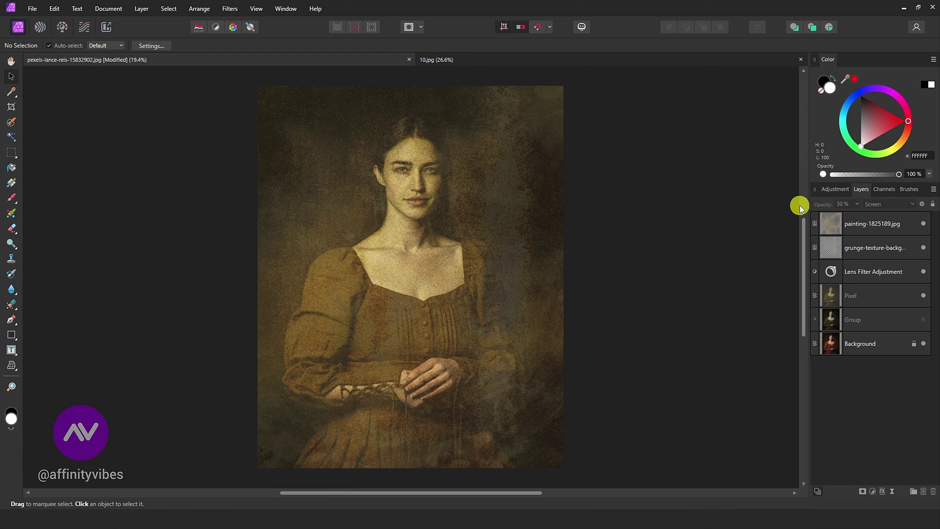
Add a Levels adjustment above the painting layer with black level 8%, white level 90% and gamma 1.092
{"action": "left_click", "coordinate": [923, 223]}
{"action": "left_click", "coordinate": [923, 224]}
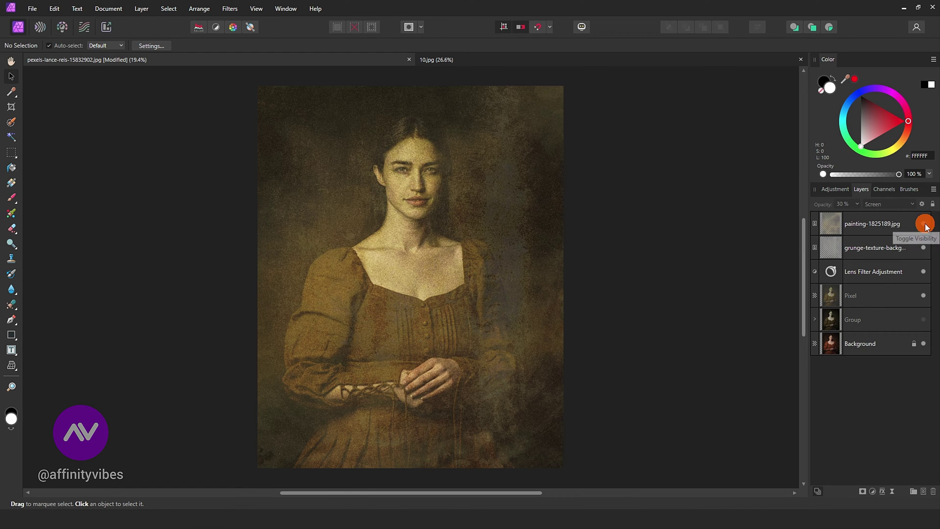
{"action": "left_click", "coordinate": [875, 227]}
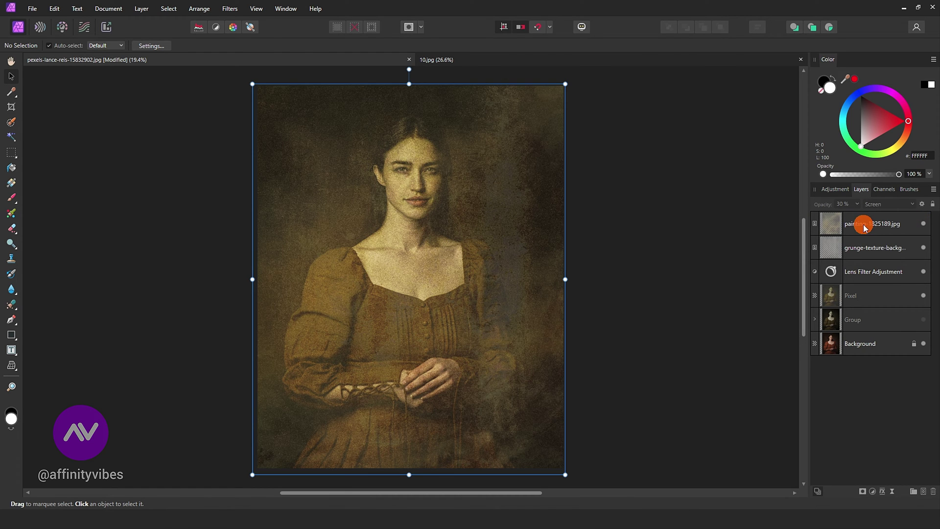
{"action": "left_click", "coordinate": [873, 491]}
{"action": "left_click", "coordinate": [852, 263]}
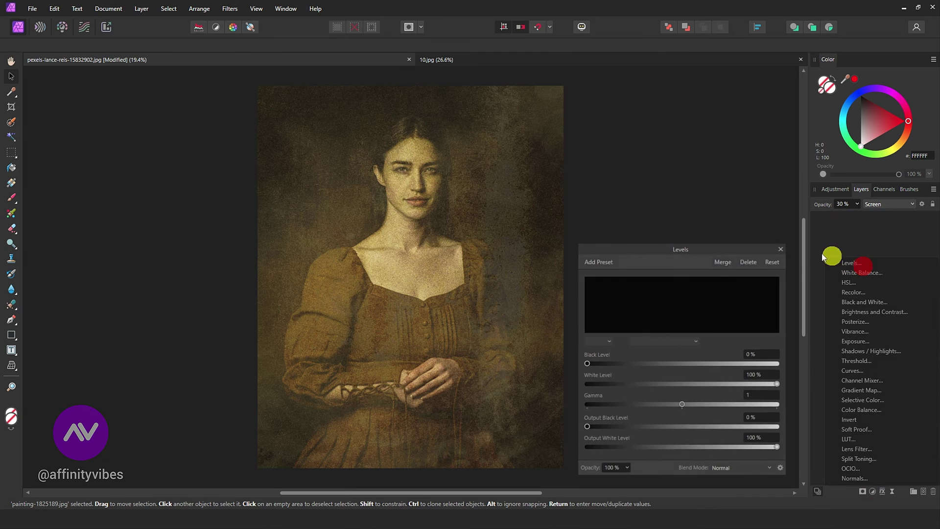
{"action": "left_click_drag", "start_coordinate": [699, 243], "coordinate": [674, 78]}
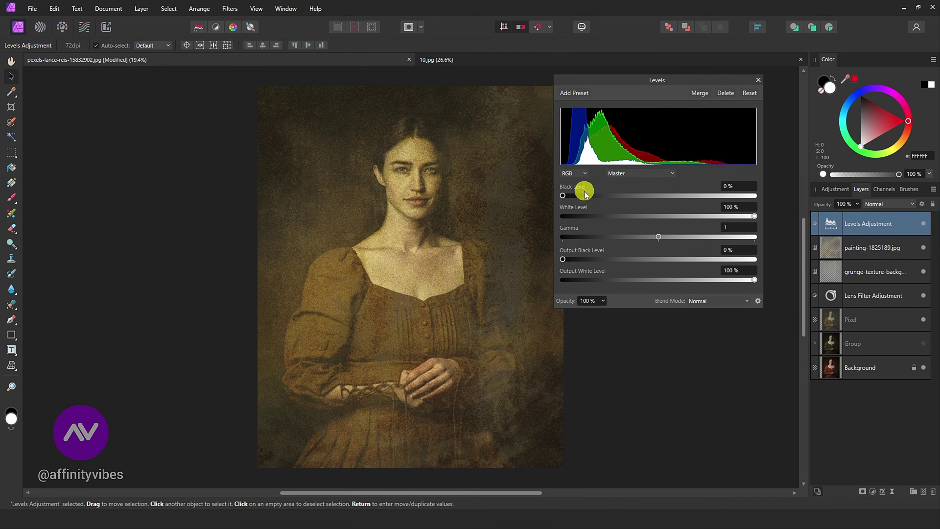
{"action": "left_click_drag", "start_coordinate": [565, 195], "coordinate": [579, 196]}
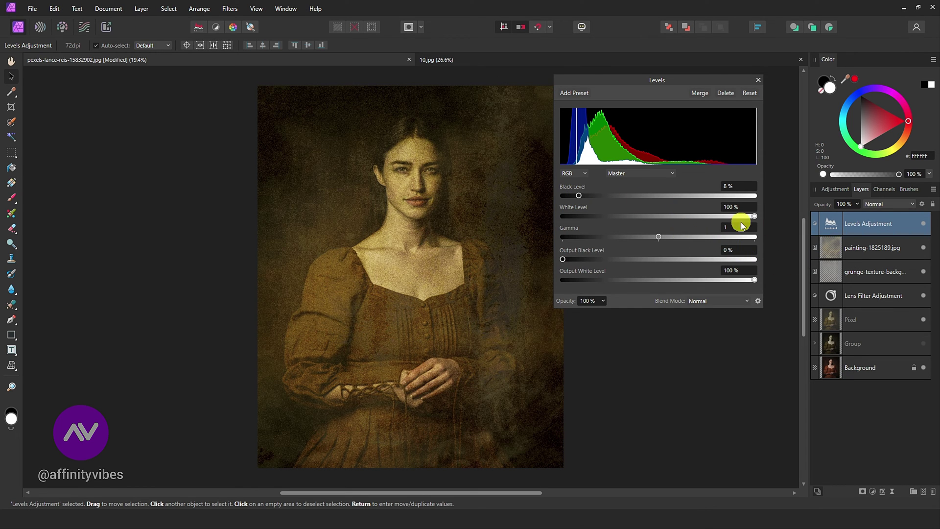
{"action": "left_click_drag", "start_coordinate": [754, 215], "coordinate": [736, 216]}
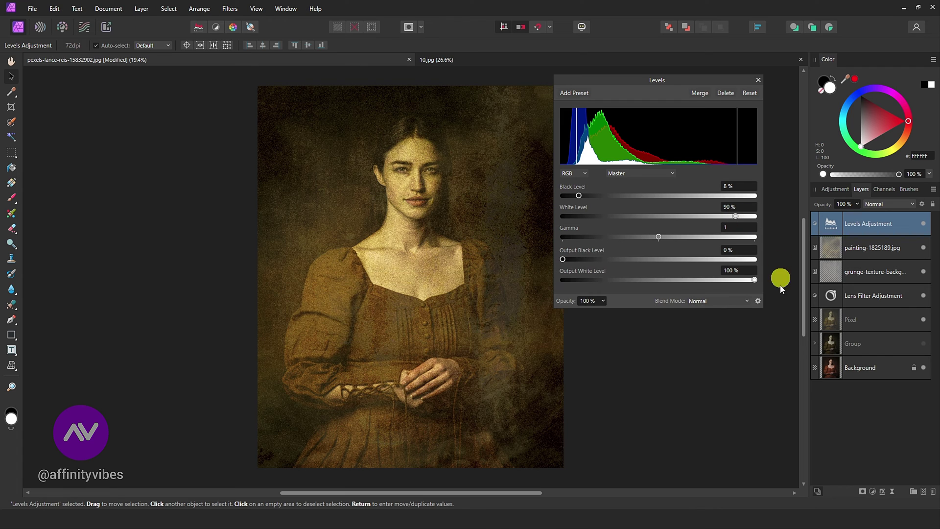
{"action": "left_click_drag", "start_coordinate": [659, 238], "coordinate": [668, 238]}
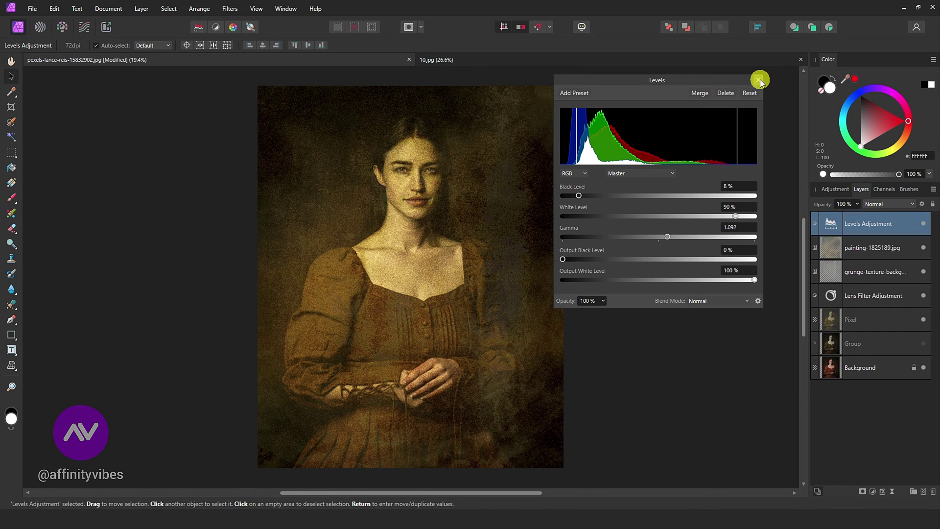
{"action": "left_click", "coordinate": [564, 259]}
{"action": "mouse_move", "coordinate": [564, 259]}
{"action": "left_mouse_down"}
{"action": "mouse_move", "coordinate": [583, 260]}
{"action": "mouse_move", "coordinate": [571, 260]}
{"action": "left_mouse_up"}
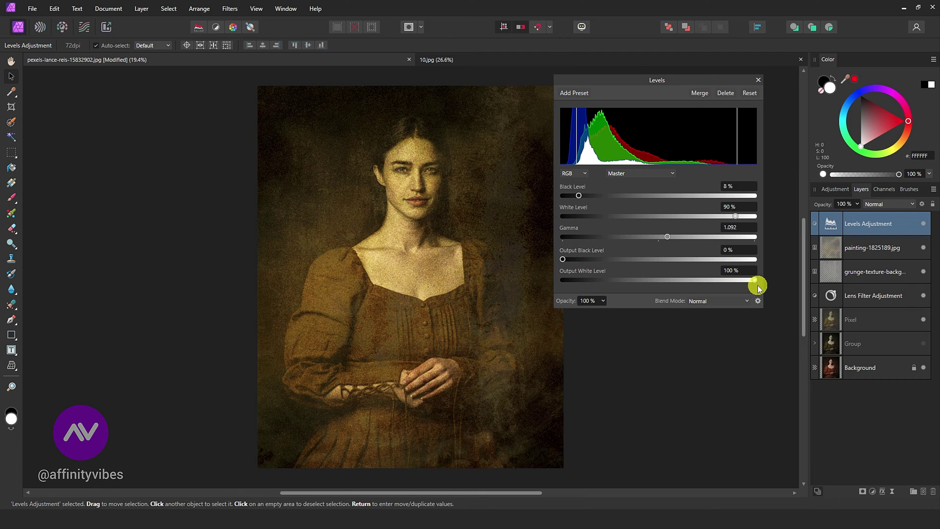
{"action": "left_click_drag", "start_coordinate": [754, 280], "coordinate": [782, 281]}
Set the Levels adjustment's black level to 9% and close its settings
{"action": "left_click_drag", "start_coordinate": [580, 196], "coordinate": [581, 196]}
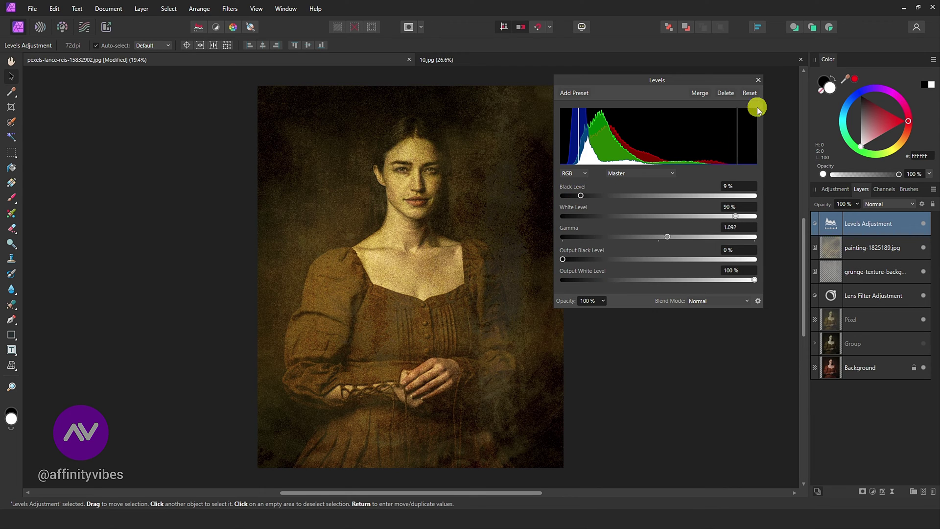
{"action": "left_click", "coordinate": [758, 80]}
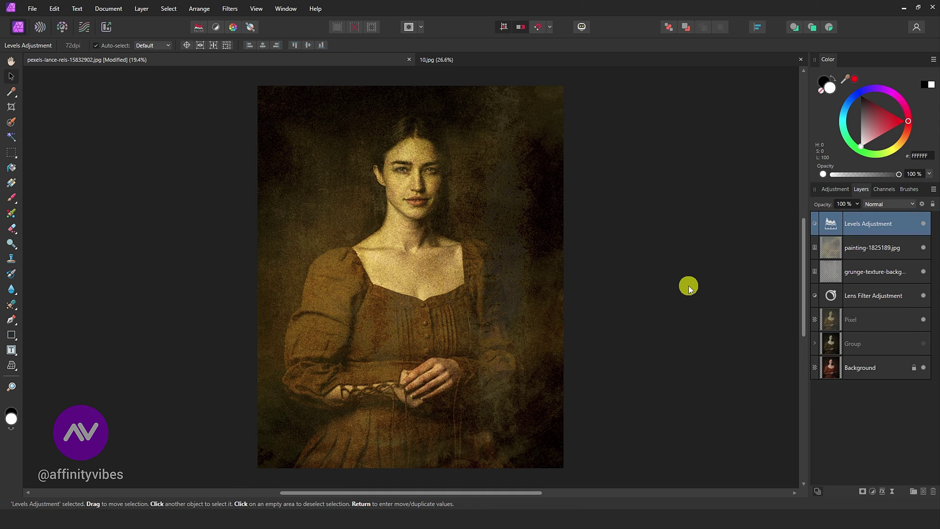
{"action": "key", "text": "ctrl+plus"}
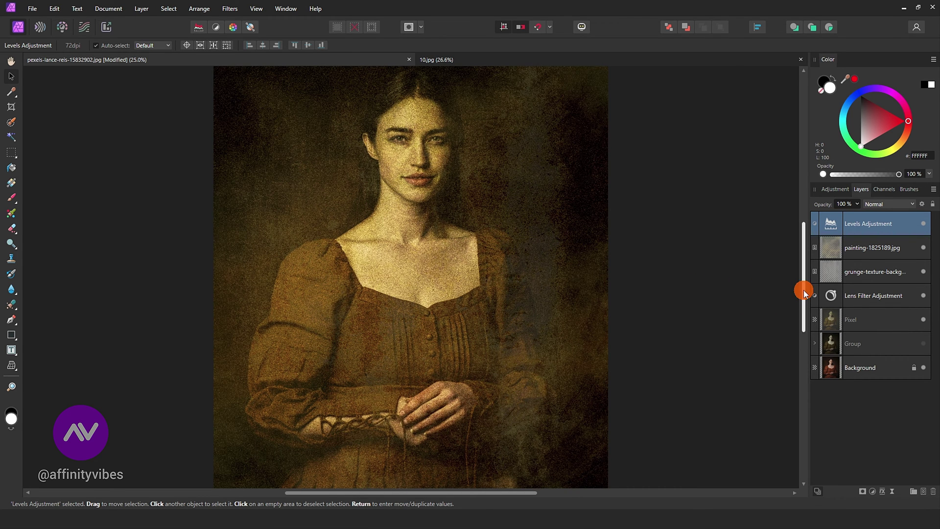
{"action": "left_click_drag", "start_coordinate": [804, 289], "coordinate": [803, 275]}
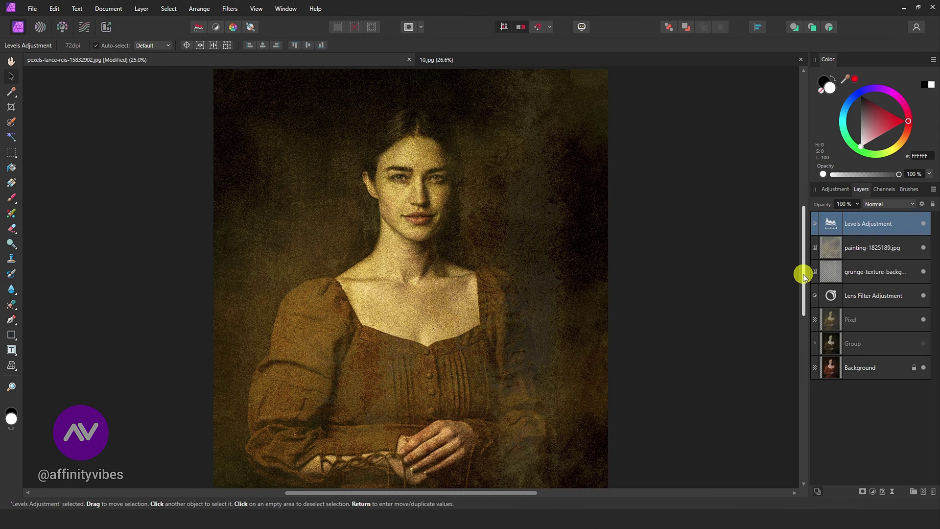
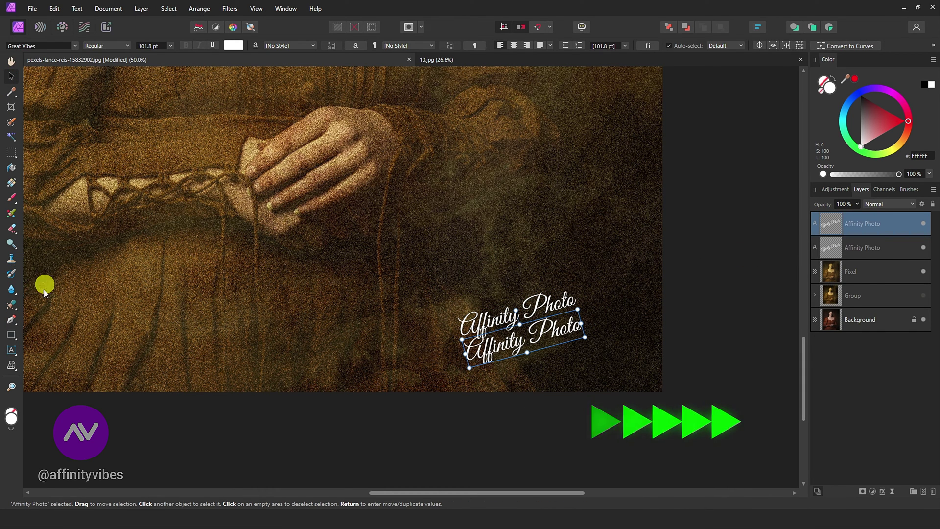
Replace the text of the lower "Affinity Photo" line with the date 06/02/1818
{"action": "left_click", "coordinate": [11, 350]}
{"action": "triple_click", "coordinate": [515, 340]}
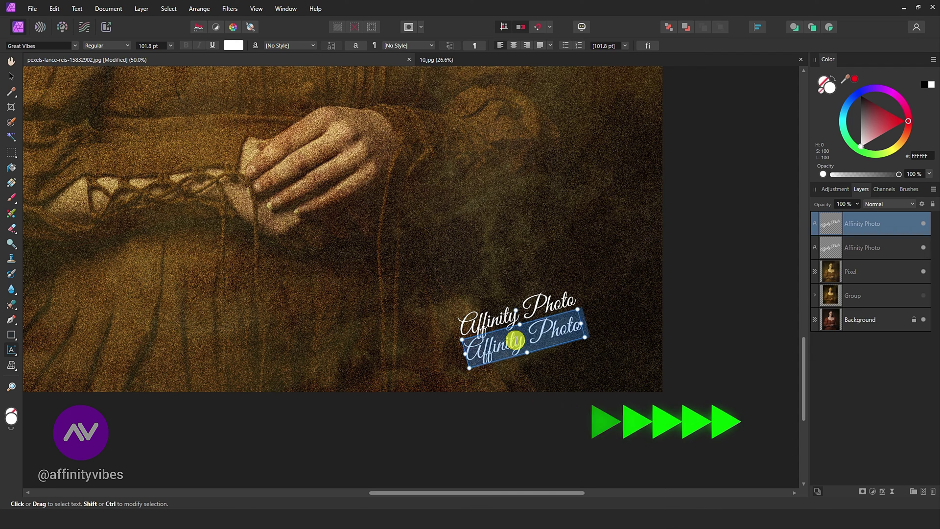
{"action": "type", "text": "06"}
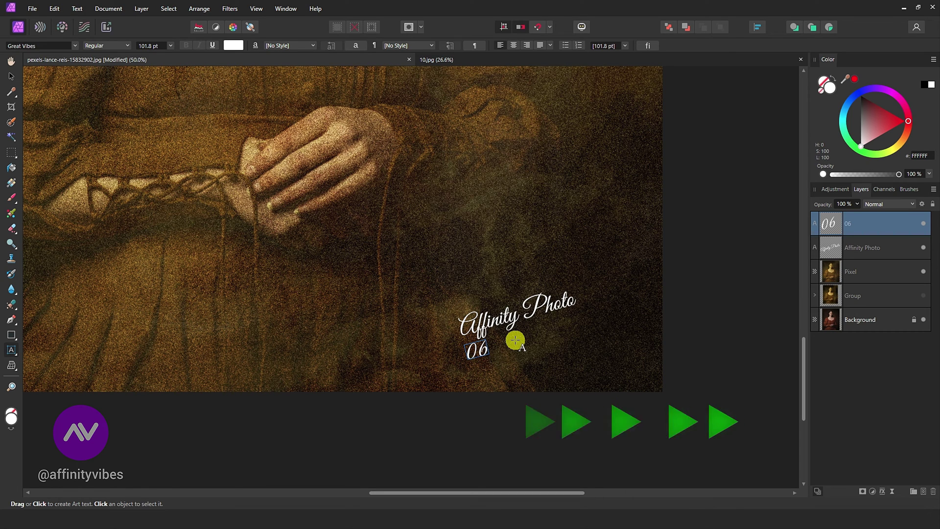
{"action": "type", "text": "/02"}
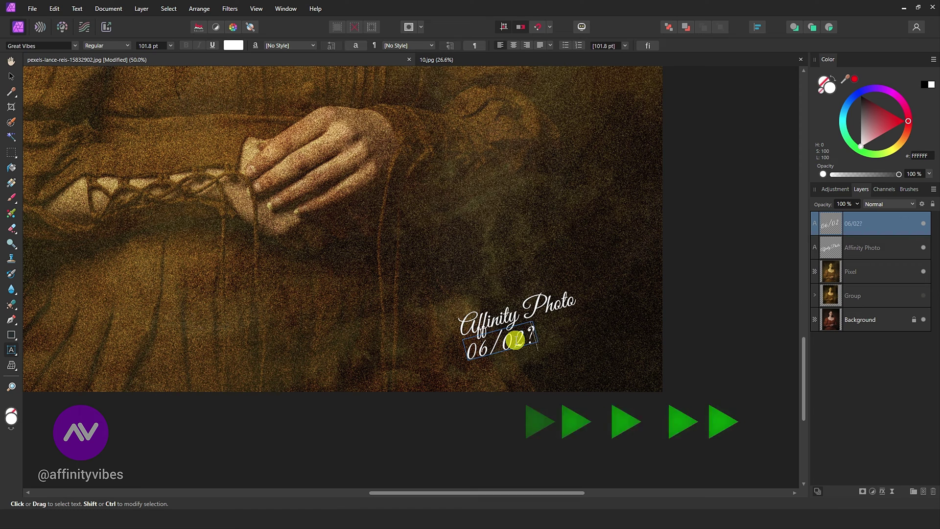
{"action": "type", "text": "/181"}
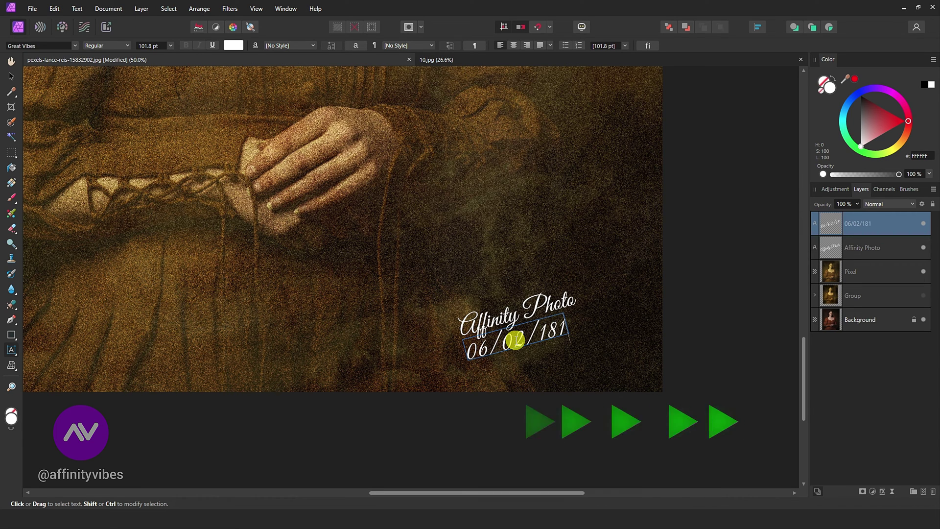
{"action": "type", "text": "8"}
{"action": "key", "text": "Escape"}
Position the date text centred beneath the slanted "Affinity Photo" signature
{"action": "left_click_drag", "start_coordinate": [586, 337], "coordinate": [535, 334]}
{"action": "left_click", "coordinate": [539, 311]}
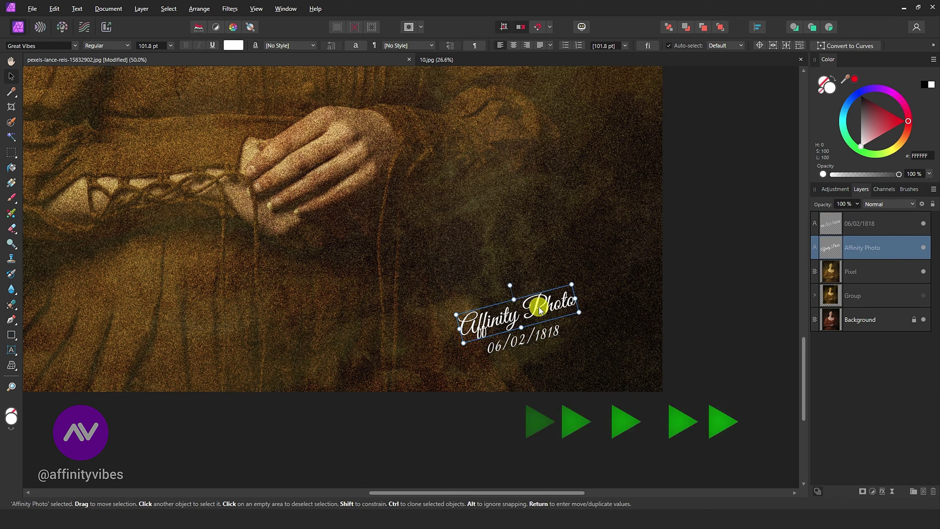
{"action": "key", "text": "ctrl+0"}
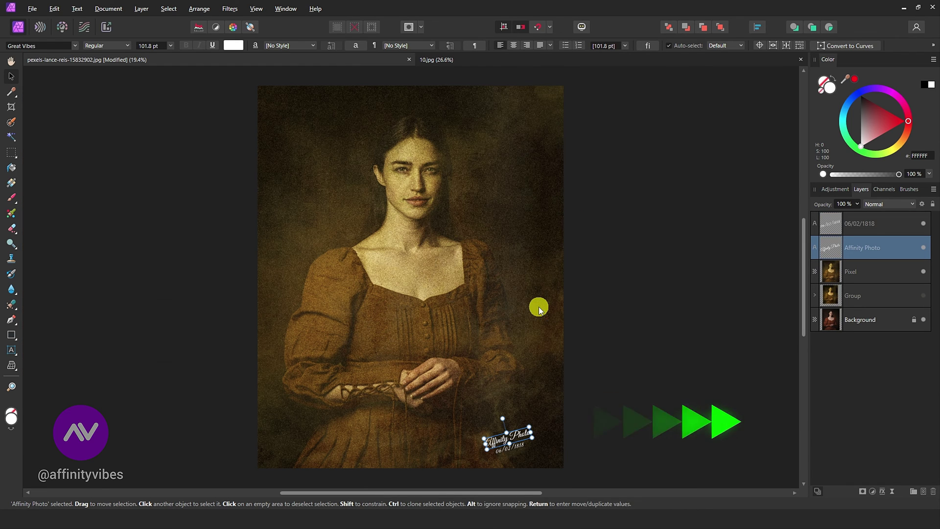
Set the opacity of both the date and "Affinity Photo" text layers to 50%
{"action": "left_click", "coordinate": [867, 275]}
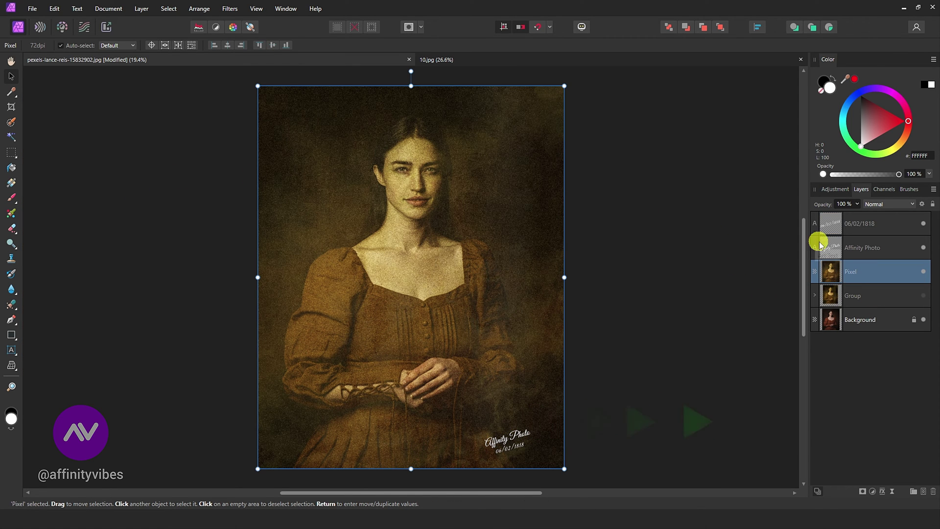
{"action": "left_click", "coordinate": [847, 246]}
{"action": "left_click", "coordinate": [860, 226], "text": "shift"}
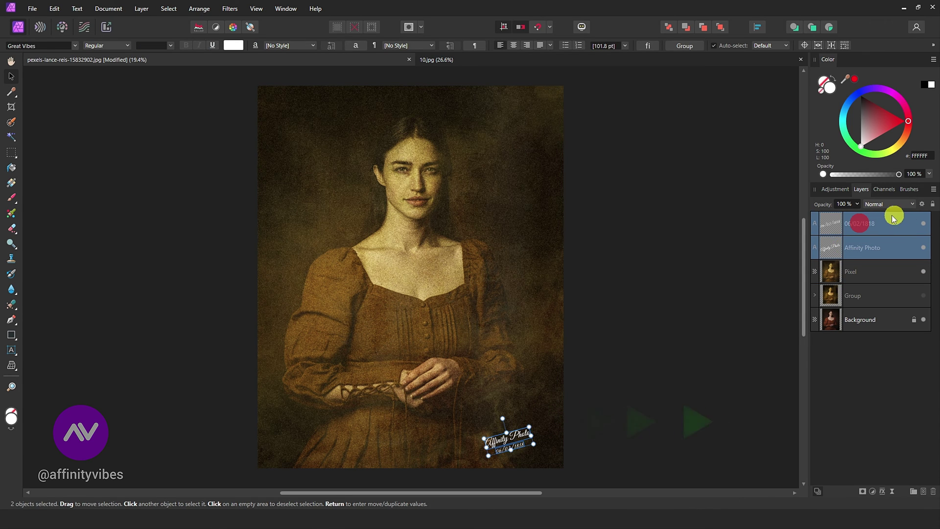
{"action": "left_click_drag", "start_coordinate": [833, 216], "coordinate": [825, 214]}
{"action": "left_click", "coordinate": [660, 178]}
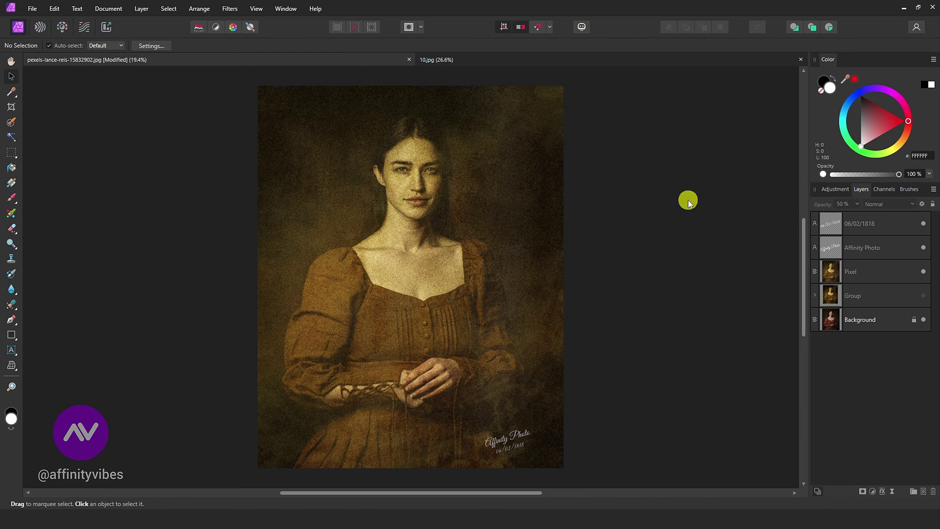
Hide the four layers above the Background and combine them into one group
{"action": "left_click", "coordinate": [862, 295]}
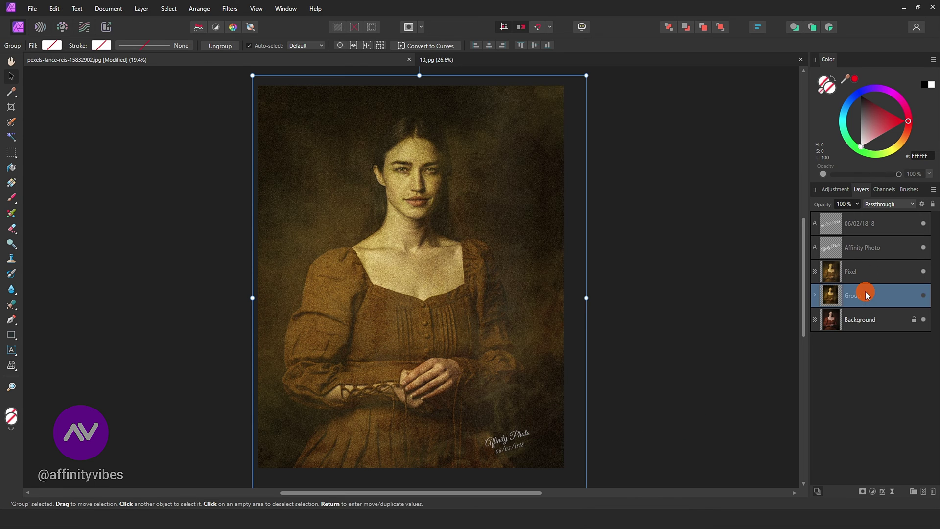
{"action": "left_click", "coordinate": [860, 224], "text": "shift"}
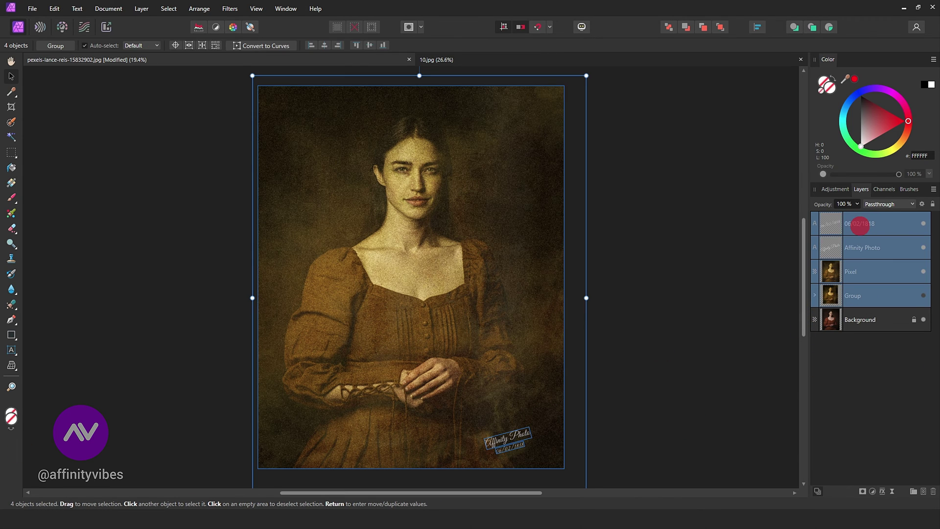
{"action": "left_click", "coordinate": [925, 225]}
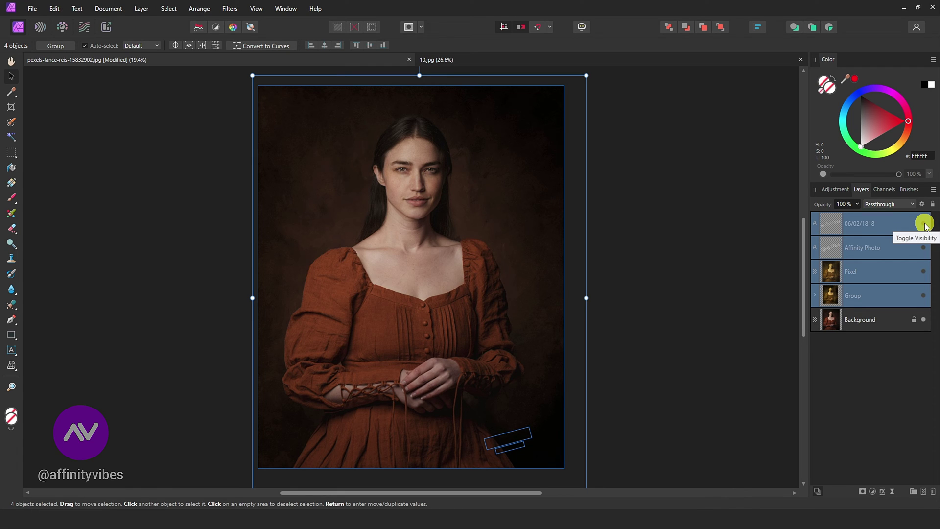
{"action": "key", "text": "ctrl+plus"}
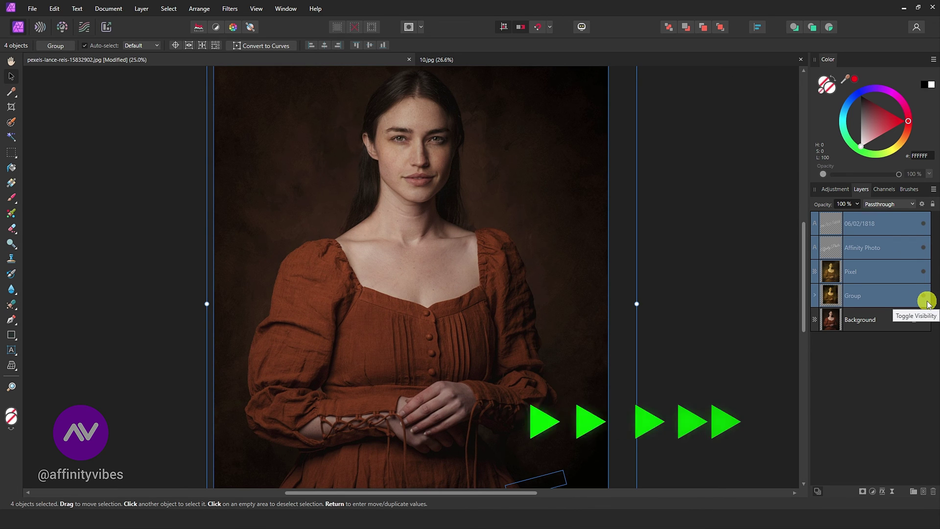
{"action": "key", "text": "ctrl+g"}
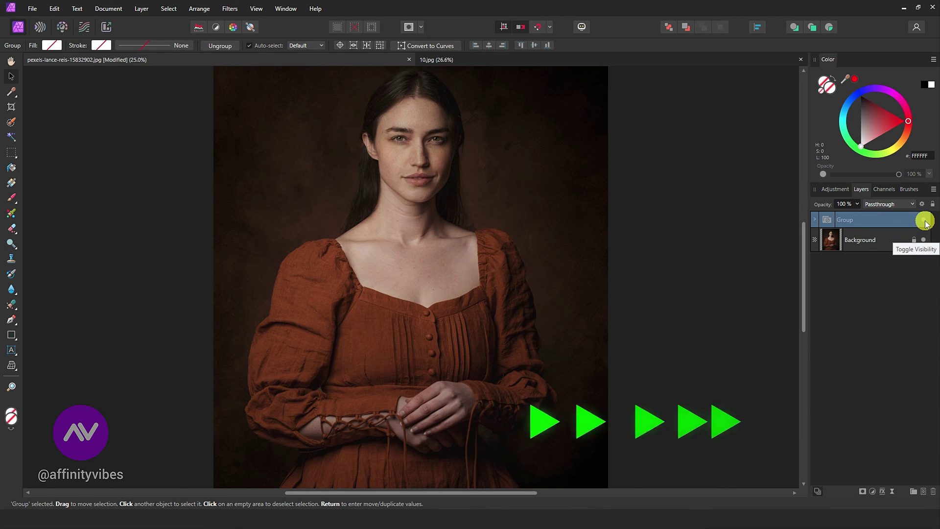
Hide the new group as a whole and make both text layers, the Pixel layer and the nested group inside it visible
{"action": "left_click", "coordinate": [926, 223]}
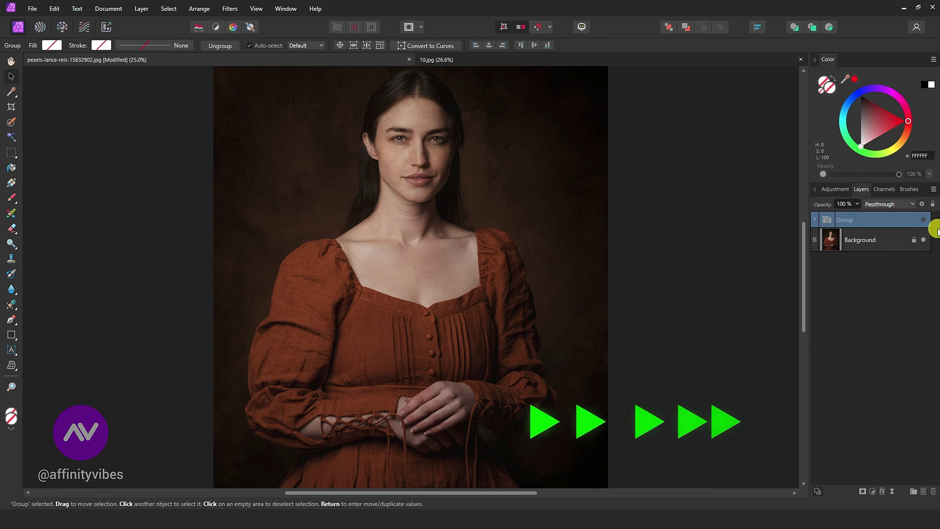
{"action": "left_click", "coordinate": [815, 221]}
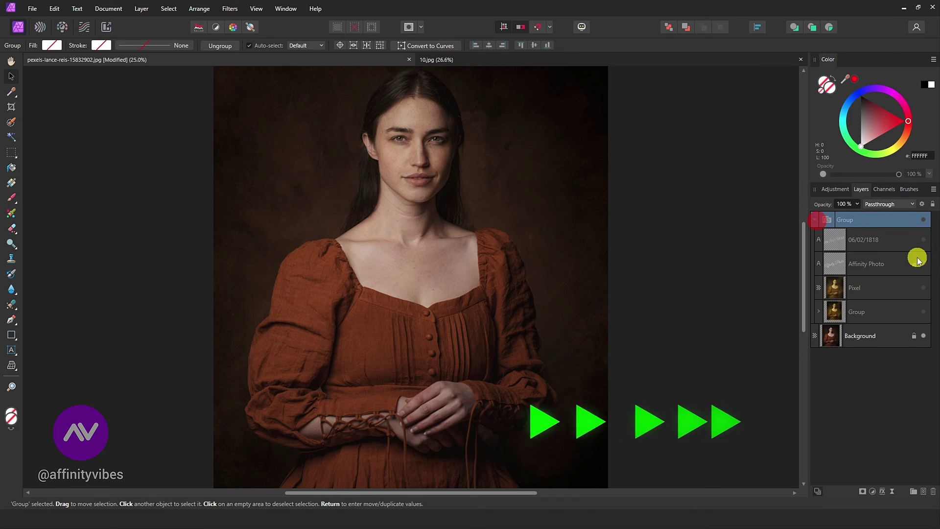
{"action": "left_click", "coordinate": [924, 244]}
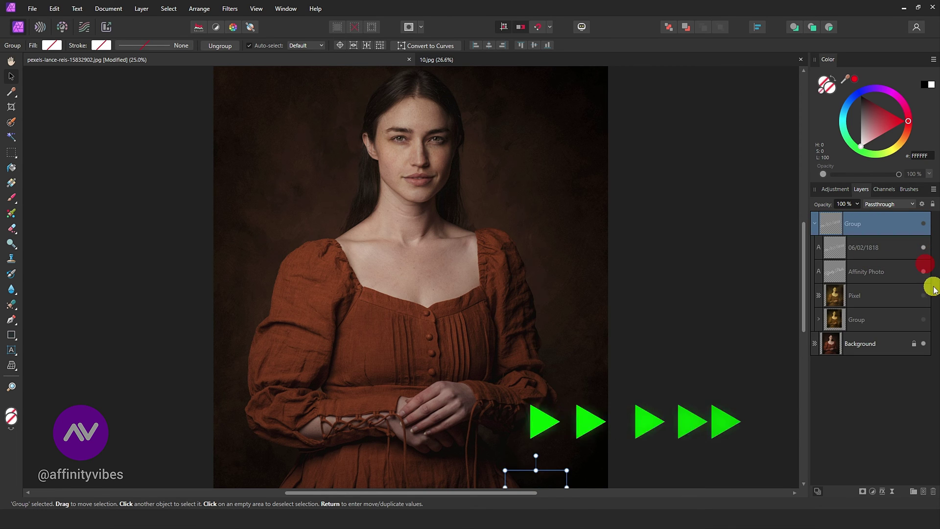
{"action": "left_click", "coordinate": [923, 296]}
{"action": "left_click", "coordinate": [923, 319]}
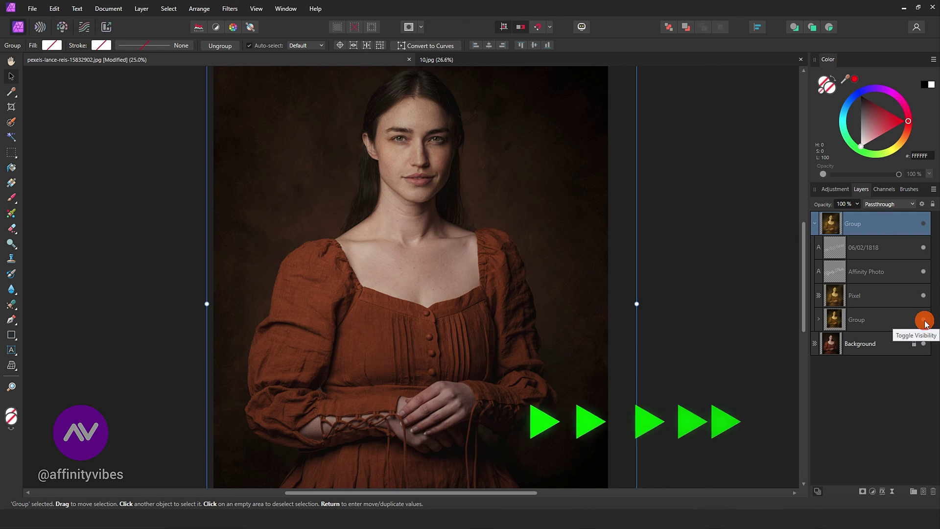
{"action": "left_click", "coordinate": [815, 224]}
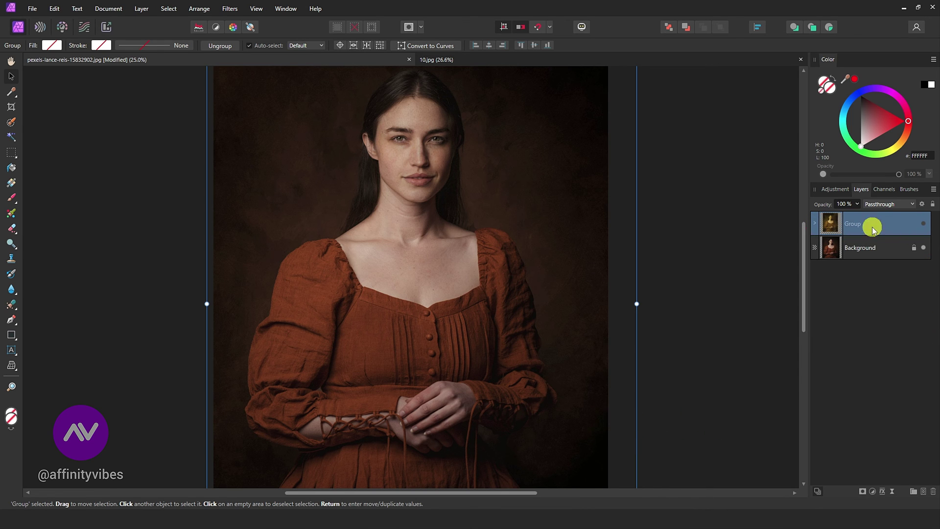
Show the outer group to compare the aged portrait with the original photo
{"action": "left_click", "coordinate": [11, 60]}
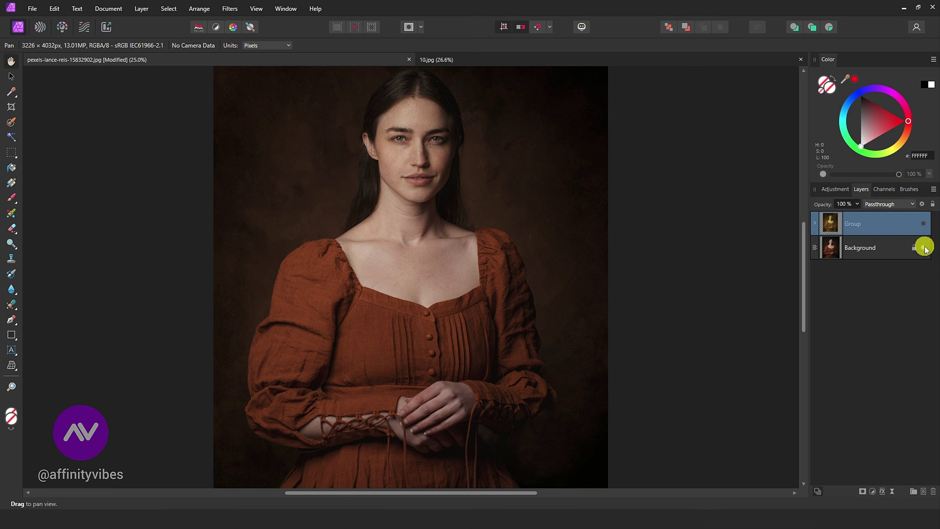
{"action": "left_click", "coordinate": [924, 225]}
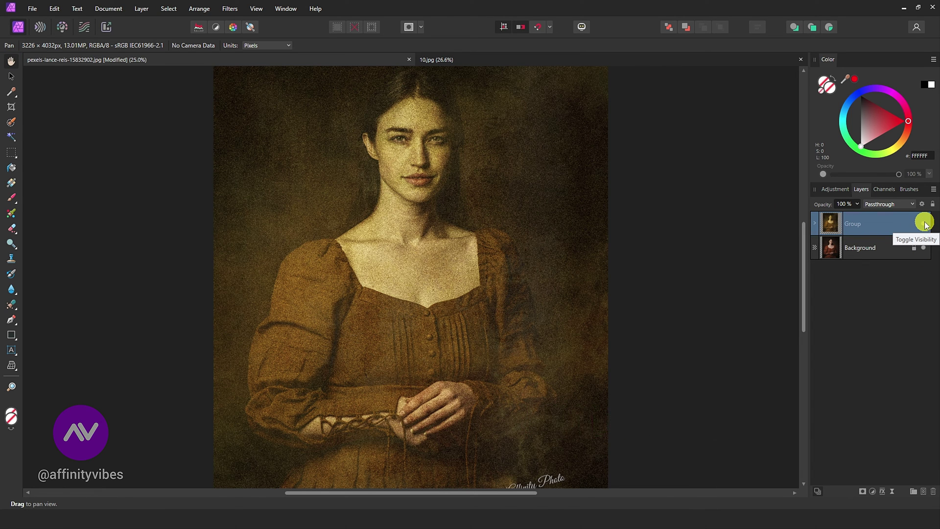
{"action": "left_click_drag", "start_coordinate": [805, 236], "coordinate": [803, 242]}
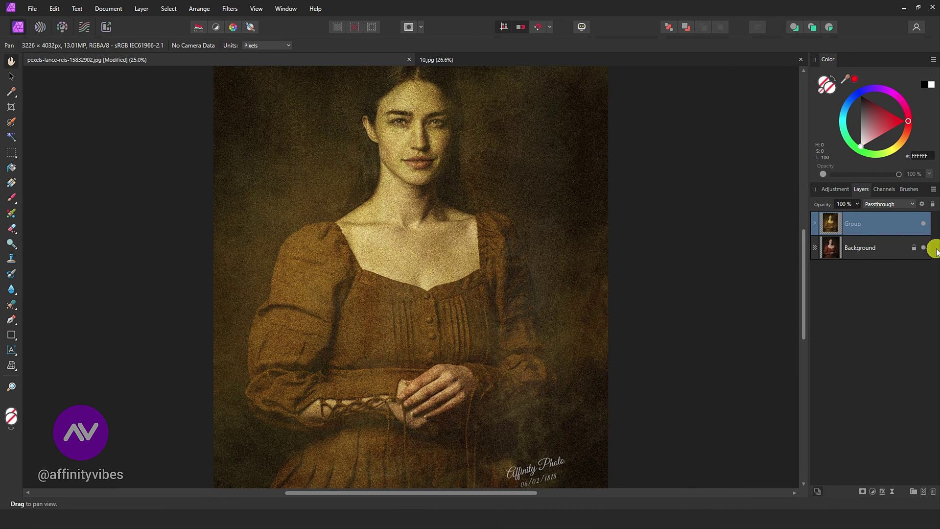
Toggle the outer group's visibility to compare the aged portrait with the original photo
{"action": "left_click", "coordinate": [924, 227]}
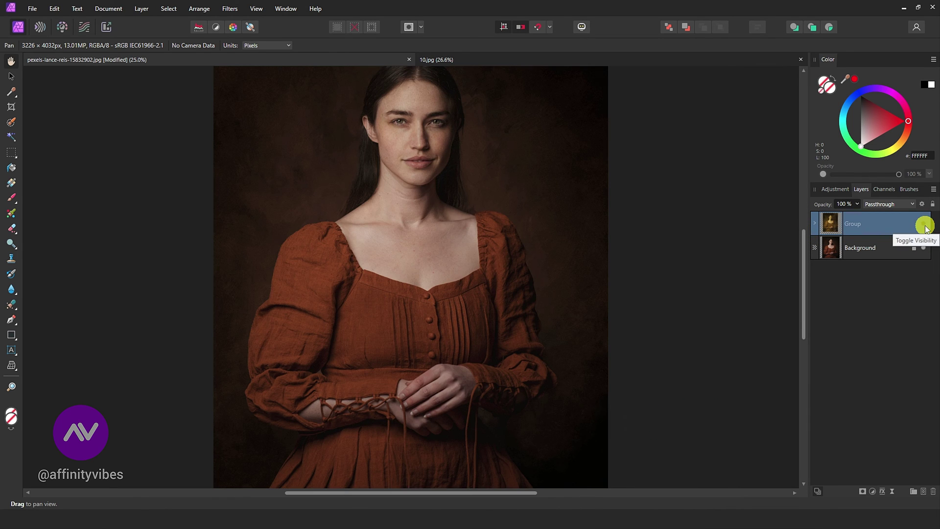
{"action": "left_click", "coordinate": [924, 227]}
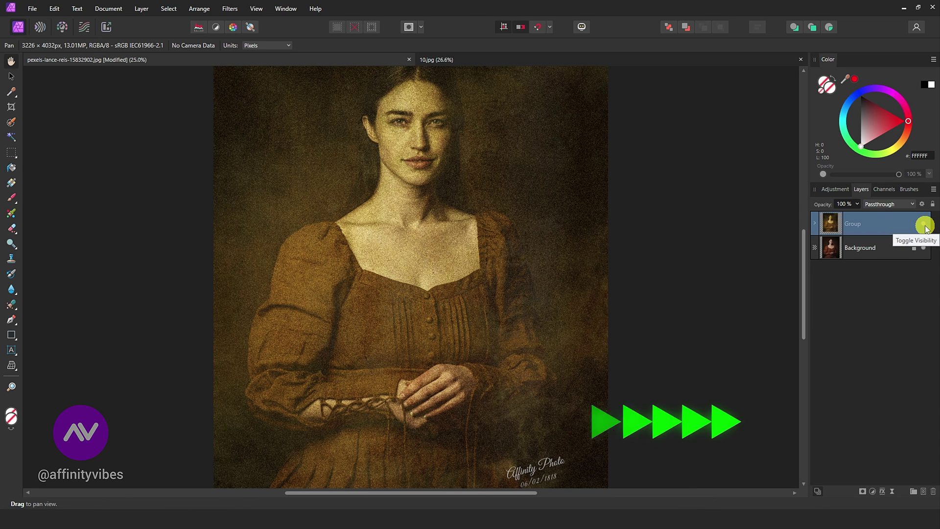
{"action": "left_click", "coordinate": [924, 227]}
{"action": "left_click", "coordinate": [925, 227]}
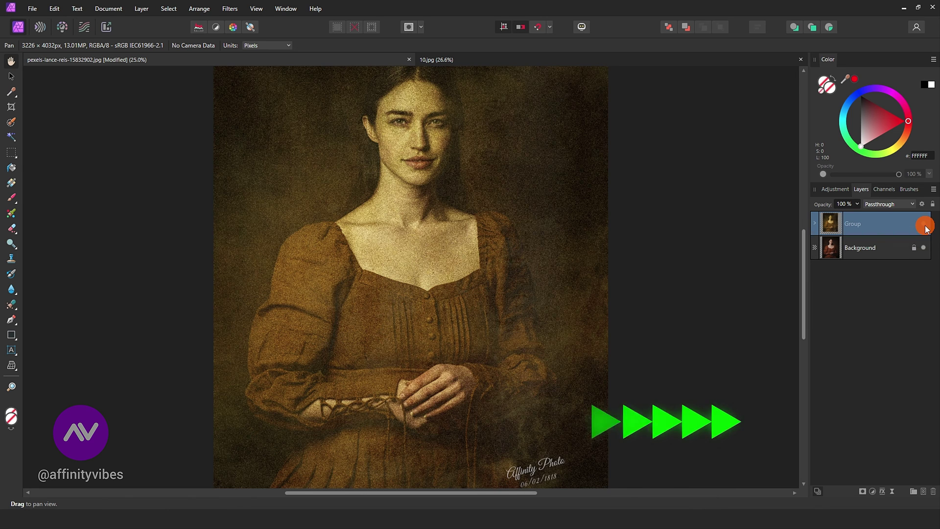
{"action": "left_click_drag", "start_coordinate": [803, 238], "coordinate": [803, 236]}
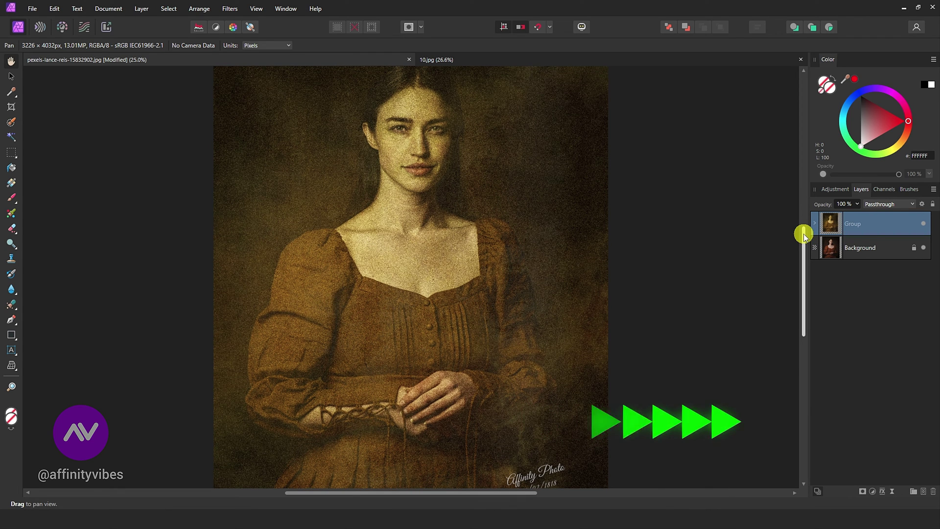
{"action": "mouse_move", "coordinate": [803, 234]}
{"action": "left_mouse_down"}
{"action": "mouse_move", "coordinate": [806, 242]}
{"action": "mouse_move", "coordinate": [801, 235]}
{"action": "left_mouse_up"}
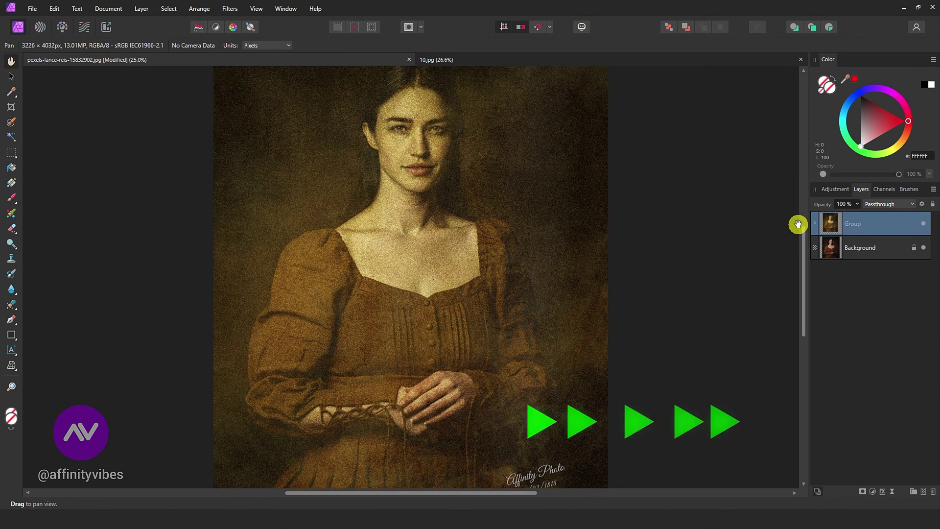
Merge the visible layers into a new pixel layer and apply Color Efex Pro 4's Cross Processing filter to it with method B01
{"action": "right_click", "coordinate": [846, 223]}
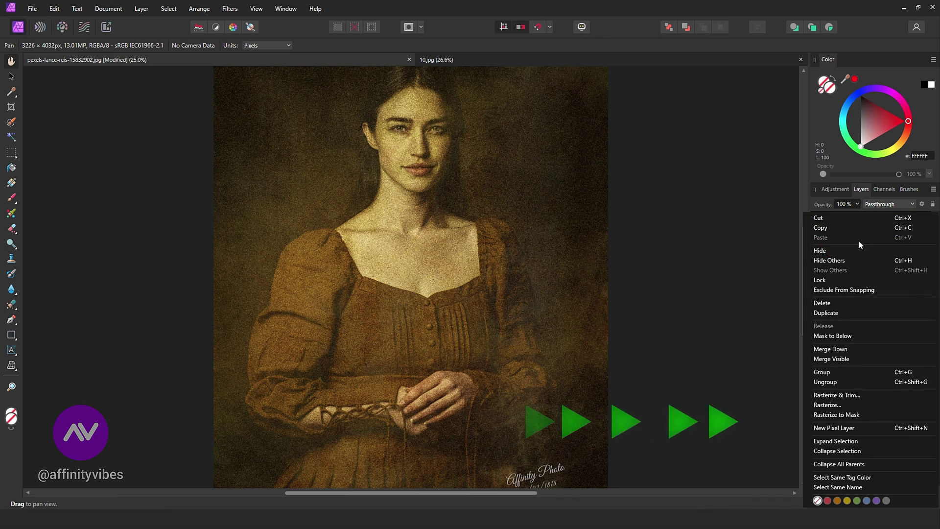
{"action": "left_click", "coordinate": [881, 358]}
{"action": "left_click", "coordinate": [230, 8]}
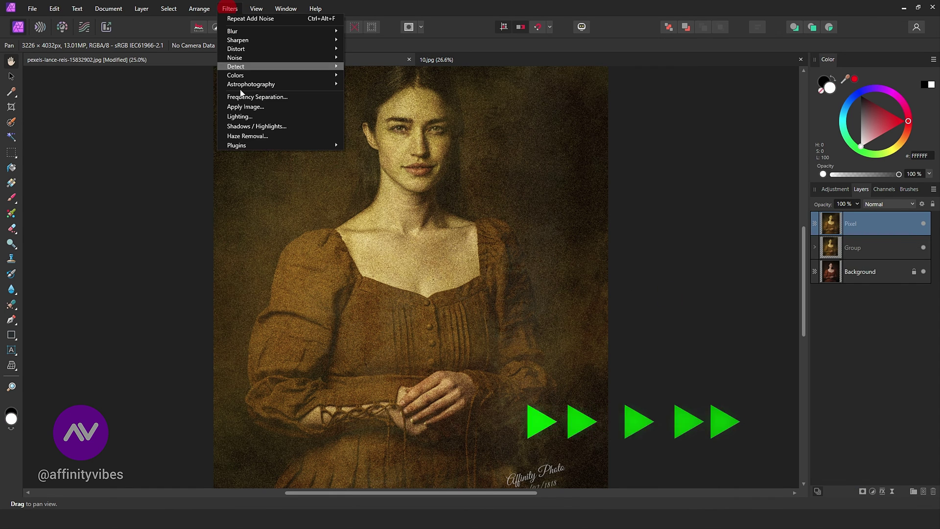
{"action": "mouse_move", "coordinate": [338, 145]}
{"action": "mouse_move", "coordinate": [371, 146]}
{"action": "left_click", "coordinate": [449, 154]}
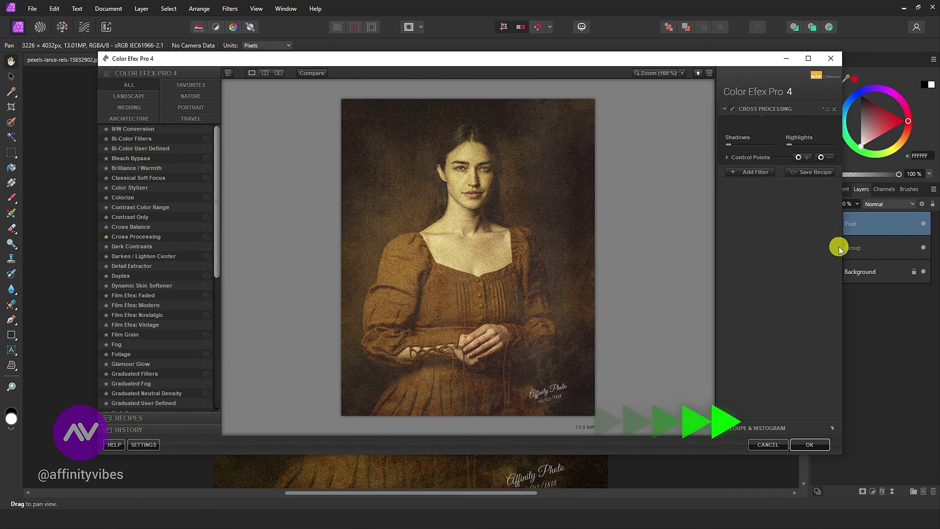
{"action": "left_click", "coordinate": [807, 130]}
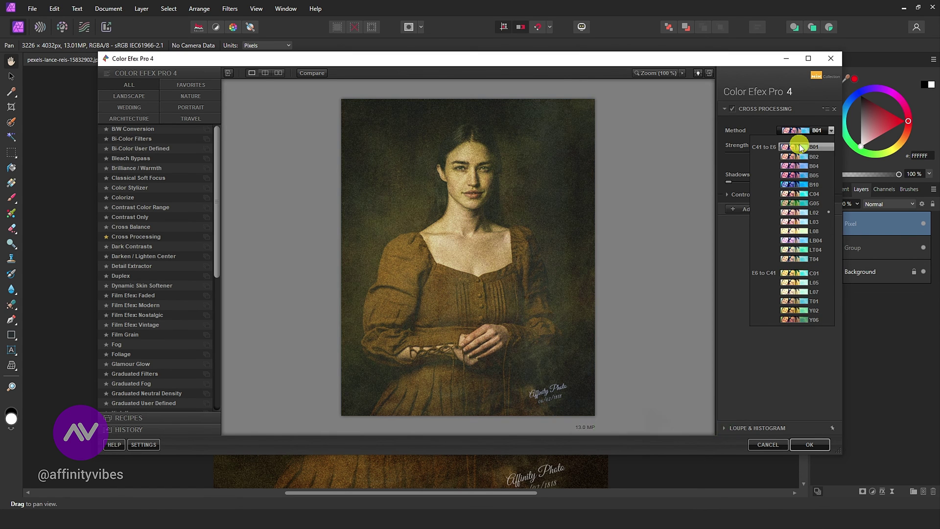
{"action": "left_click", "coordinate": [798, 148]}
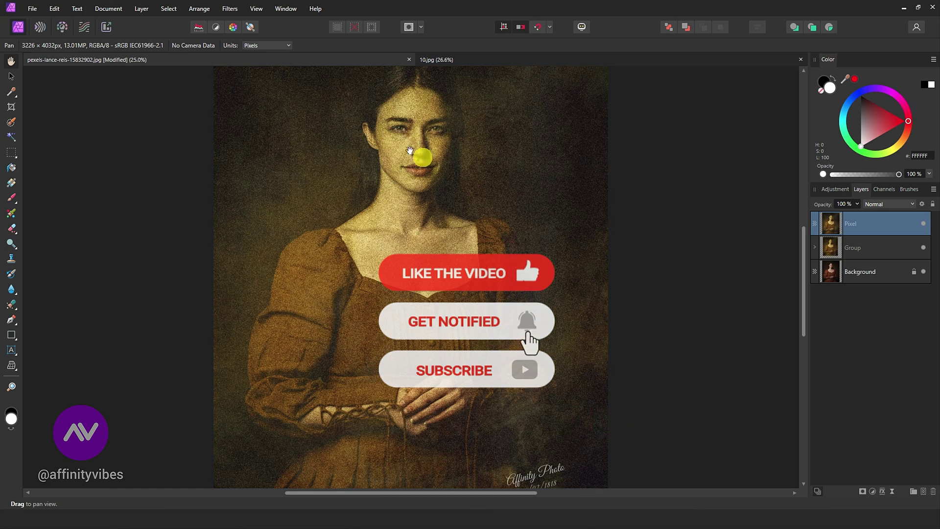
Try the Photo Pop and Brilliant Warm presets in Topaz Adjust 5, and apply Brilliant Cold to the merged Pixel layer
{"action": "left_click", "coordinate": [230, 8]}
{"action": "mouse_move", "coordinate": [274, 145]}
{"action": "mouse_move", "coordinate": [372, 154]}
{"action": "left_click", "coordinate": [449, 155]}
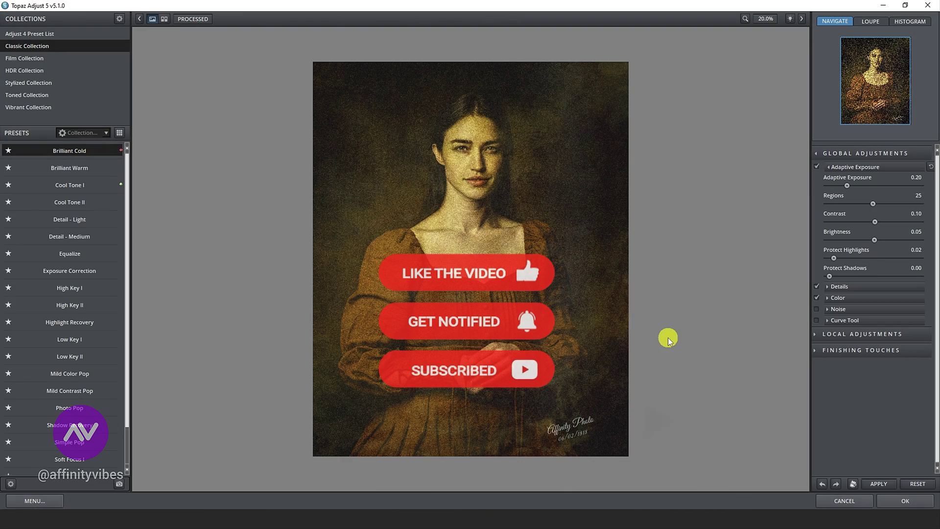
{"action": "left_click", "coordinate": [76, 408]}
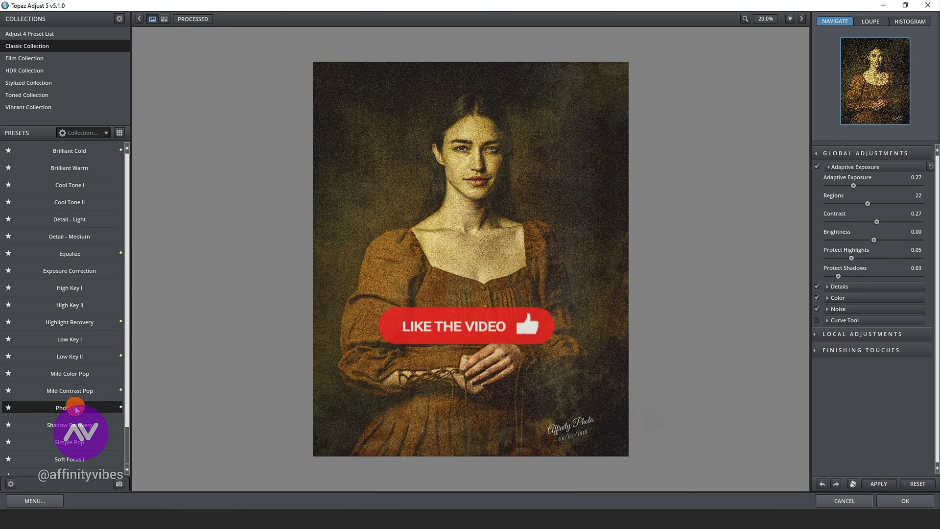
{"action": "left_click", "coordinate": [60, 167]}
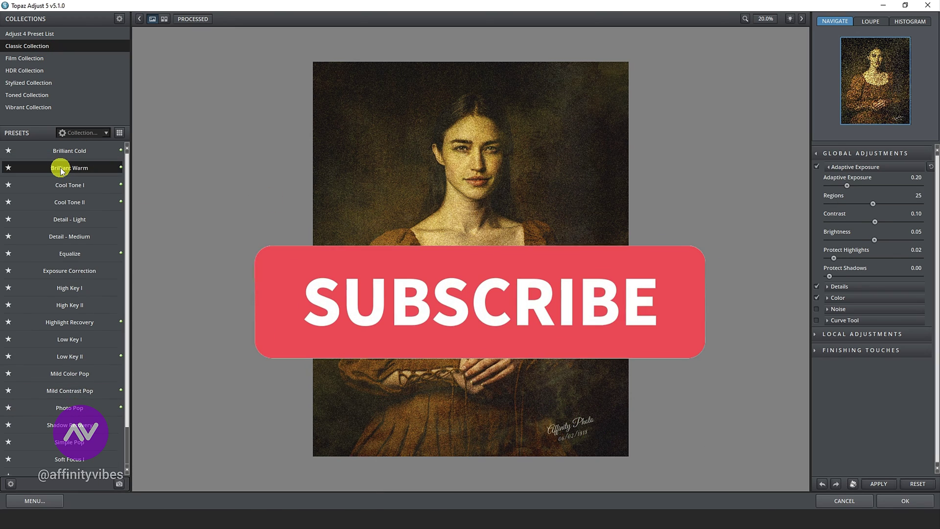
{"action": "left_click", "coordinate": [76, 149]}
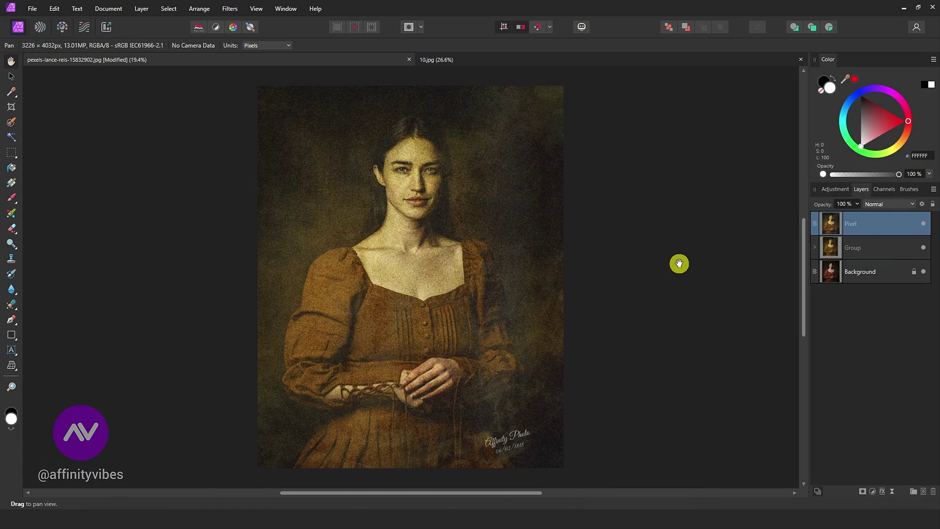
Compare the portrait with and without the filtered Pixel layer, and select that layer together with the Group below it
{"action": "key", "text": "ctrl+plus"}
{"action": "key", "text": "ctrl+plus"}
{"action": "key", "text": "ctrl+plus"}
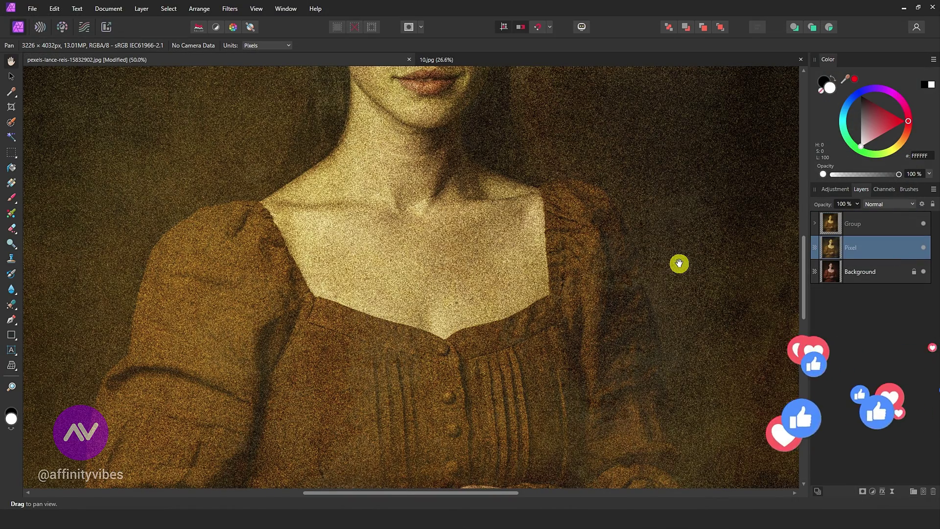
{"action": "key", "text": "ctrl+minus"}
{"action": "key", "text": "ctrl+minus"}
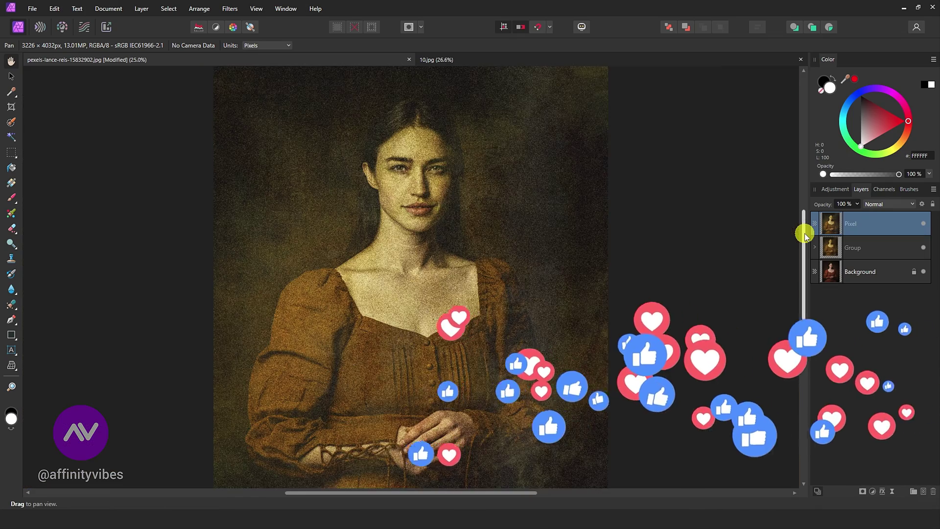
{"action": "mouse_move", "coordinate": [804, 233]}
{"action": "left_mouse_down"}
{"action": "mouse_move", "coordinate": [806, 285]}
{"action": "mouse_move", "coordinate": [804, 235]}
{"action": "left_mouse_up"}
{"action": "left_click", "coordinate": [911, 248]}
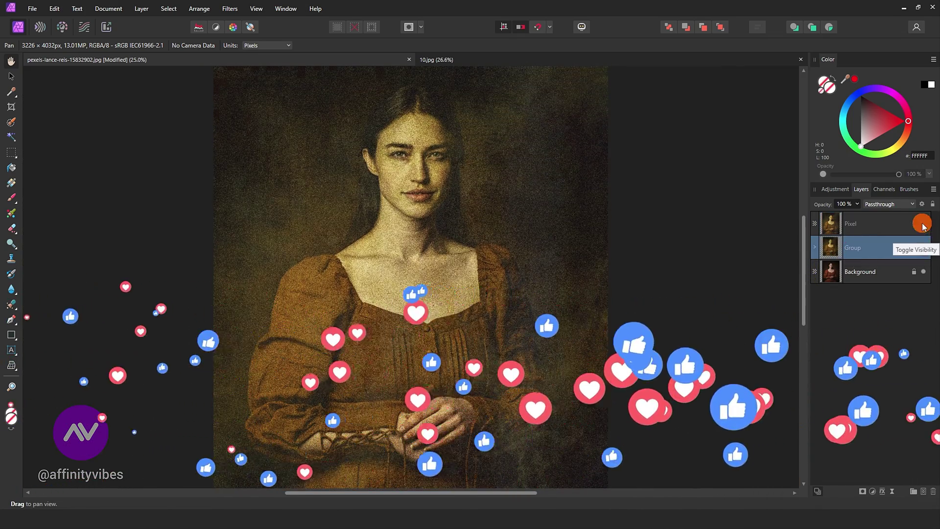
{"action": "left_click", "coordinate": [923, 223]}
{"action": "left_click", "coordinate": [923, 224]}
{"action": "left_click", "coordinate": [922, 224]}
{"action": "left_click", "coordinate": [922, 224]}
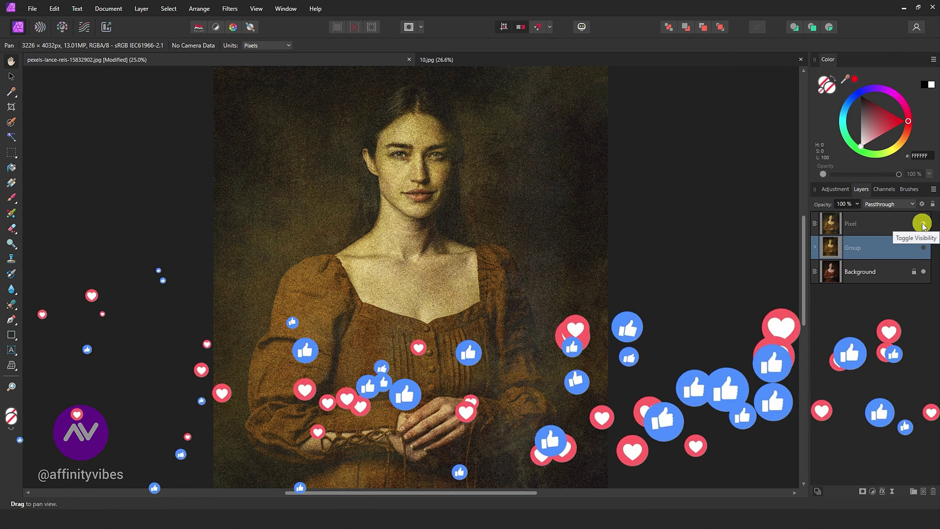
{"action": "left_click", "coordinate": [869, 223], "text": "shift"}
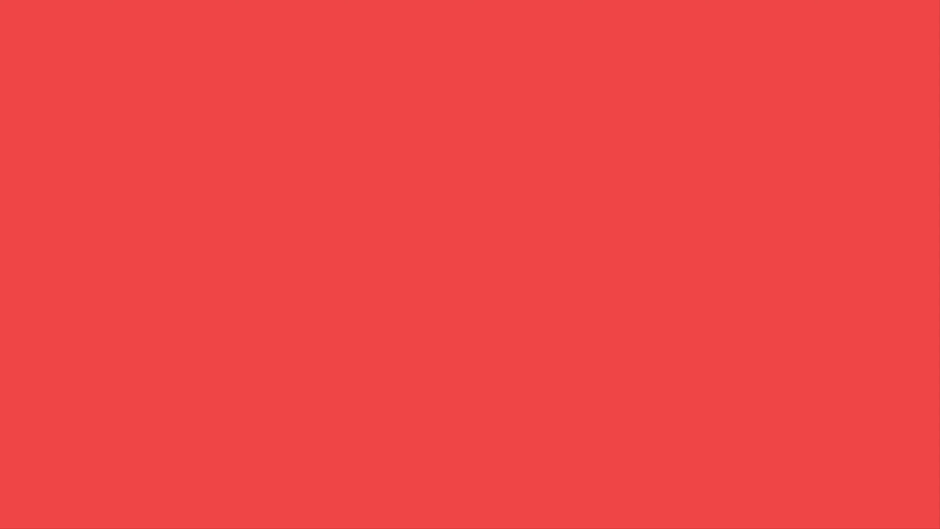